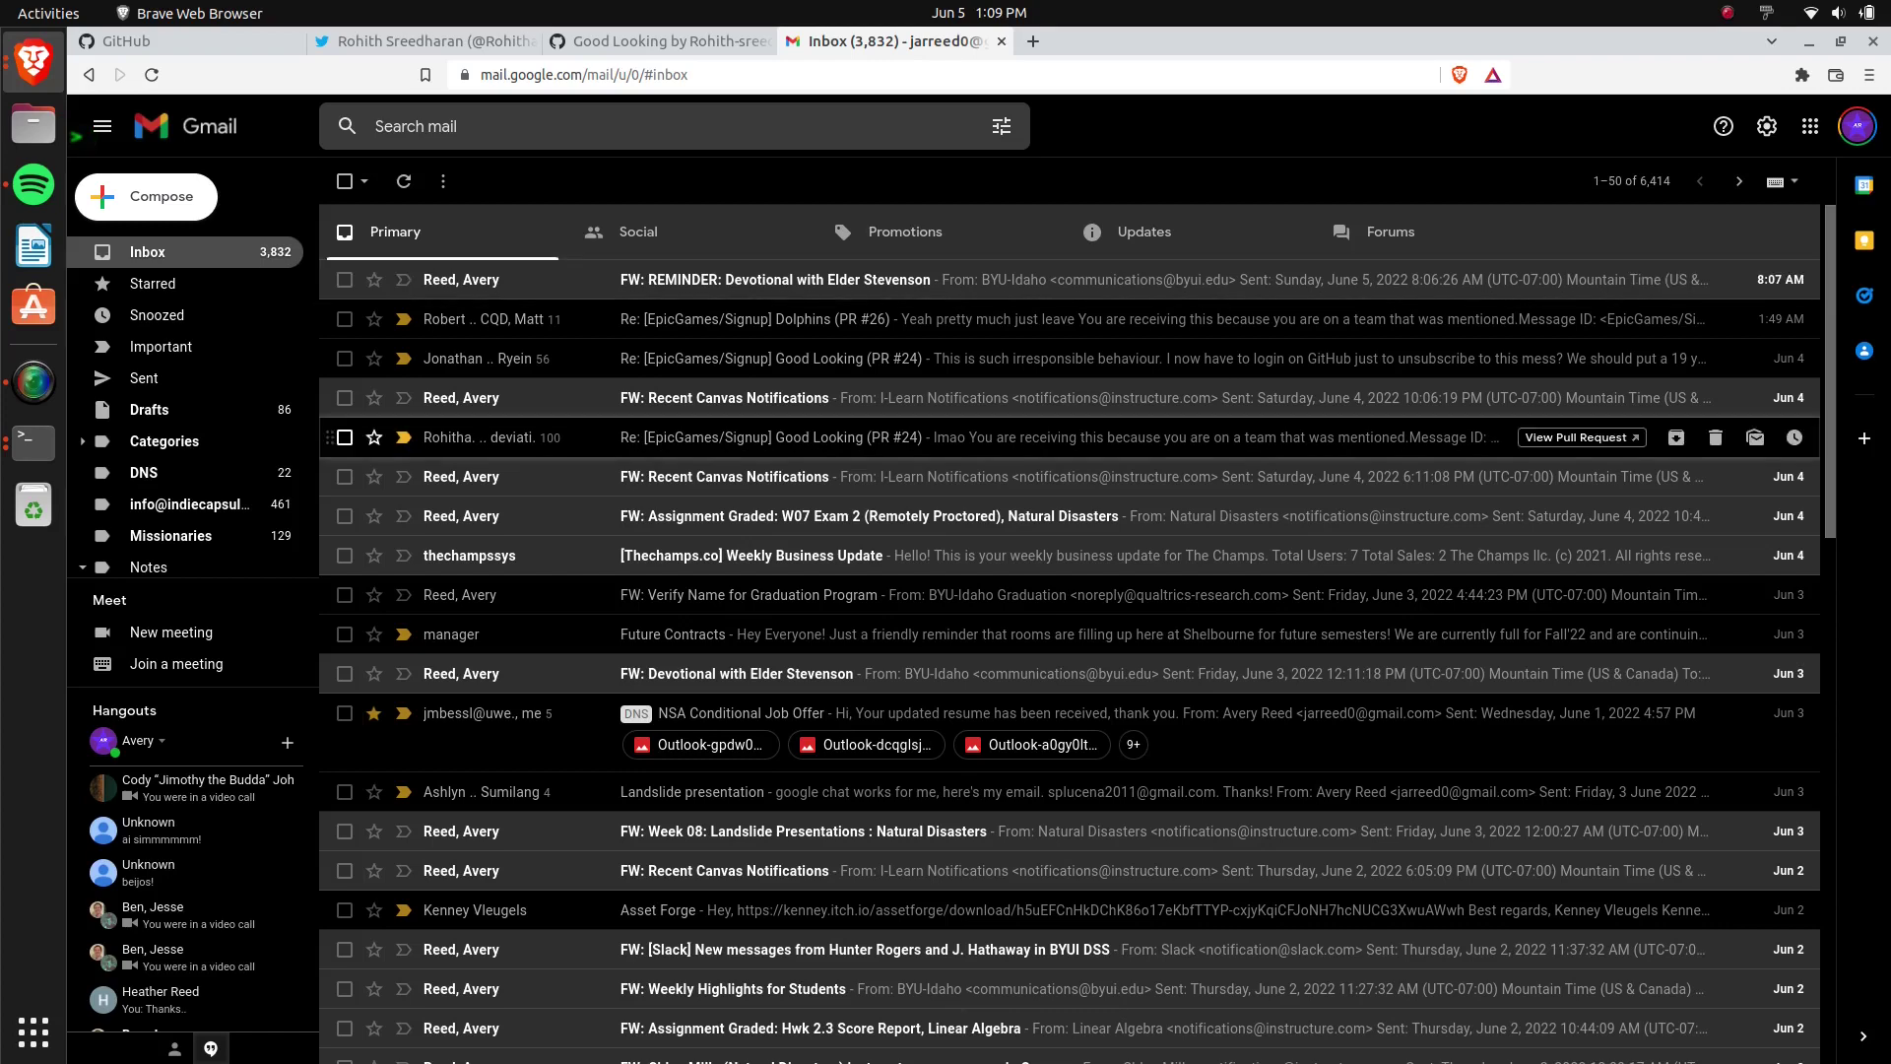
# Open the Good Looking (PR #24) email and highlight the EpicGames/Signup name in its subject.
pyautogui.click(917, 438)
pyautogui.moveTo(426, 237)
pyautogui.mouseDown()
pyautogui.moveTo(473, 293)
pyautogui.moveTo(617, 238)
pyautogui.mouseUp()
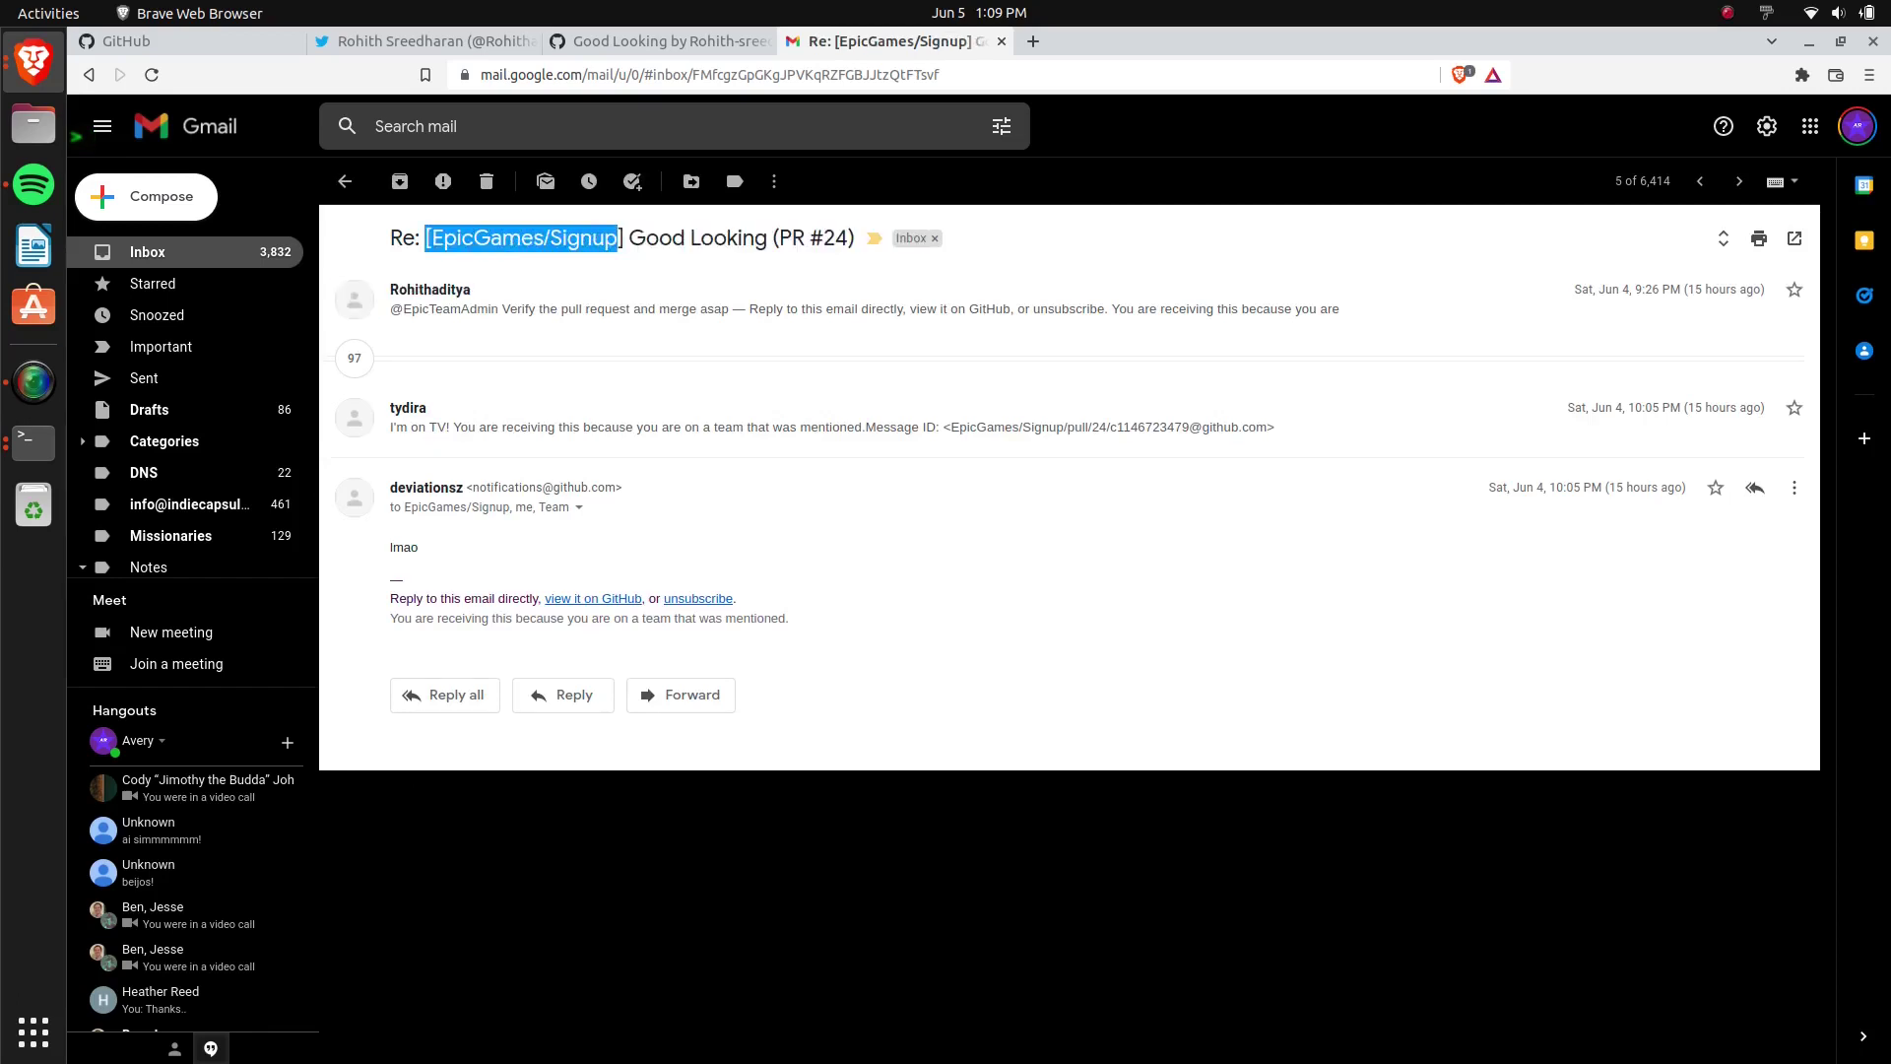
pyautogui.click(617, 239)
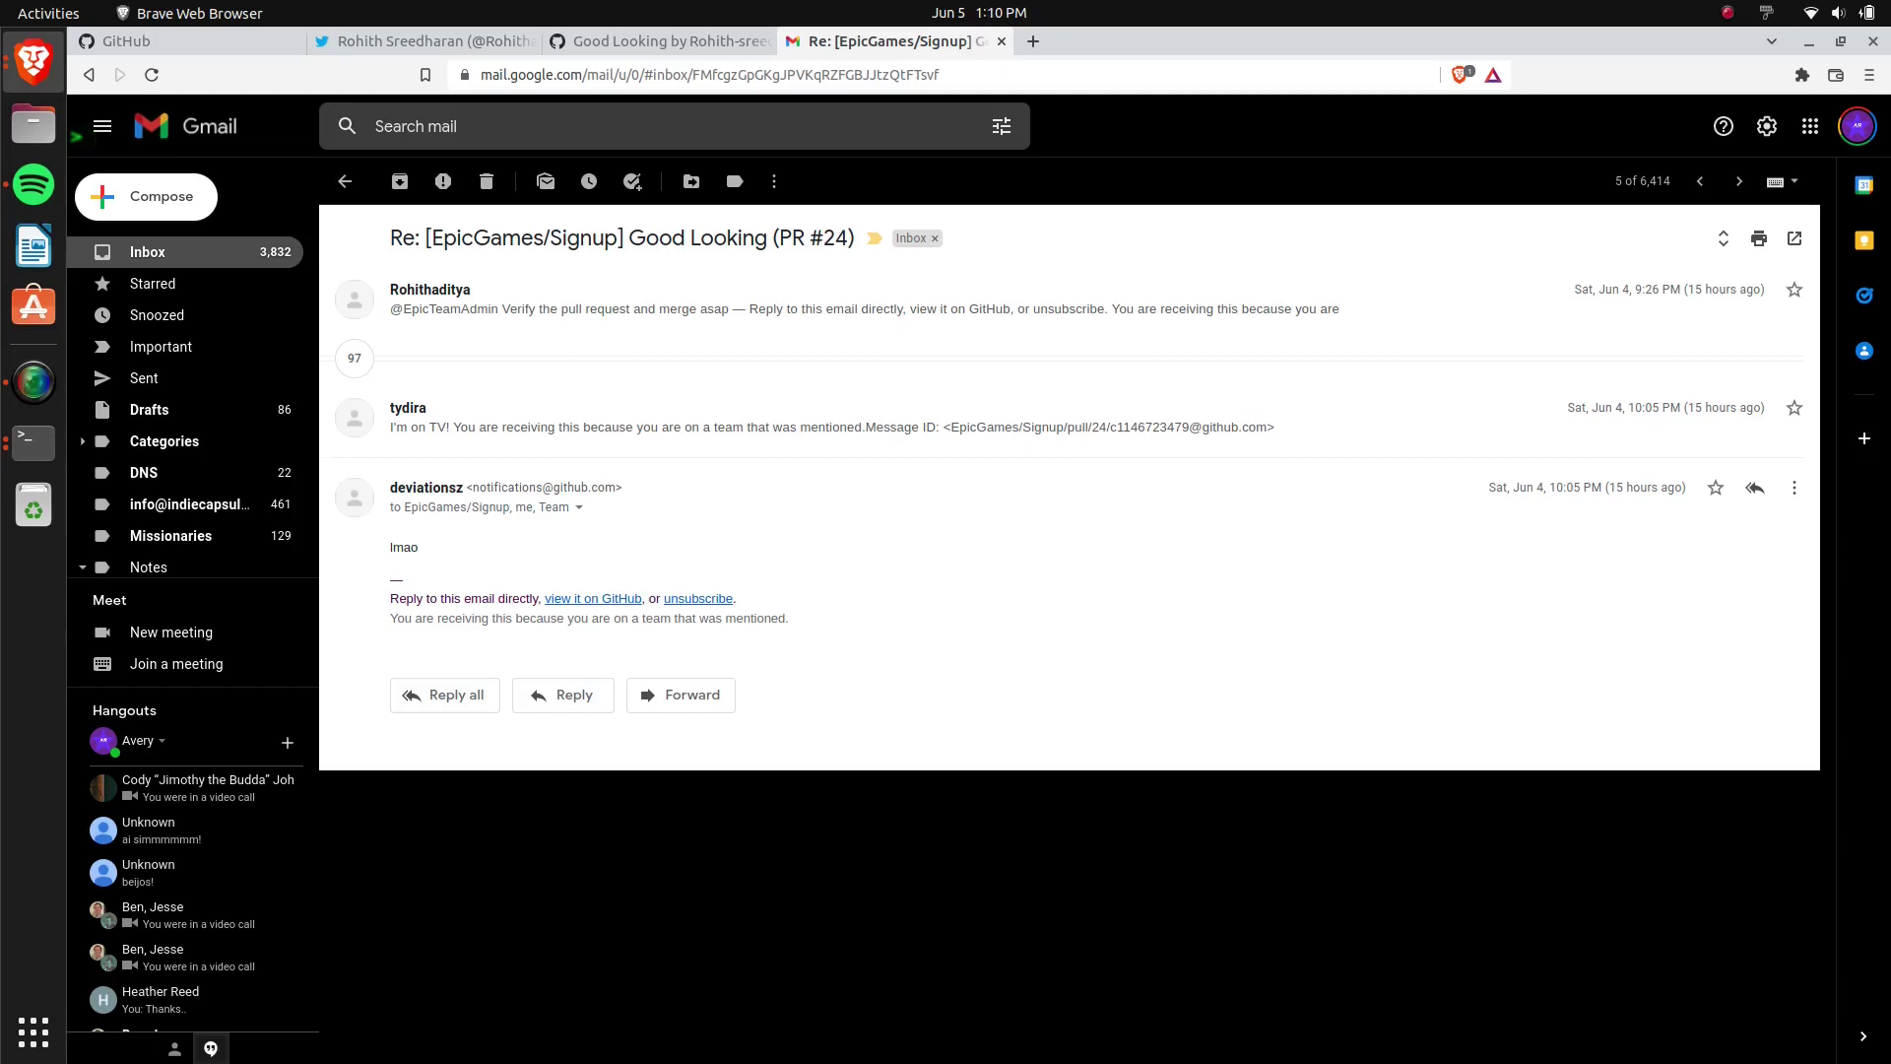
# Go back to the inbox, revisit the PR #24 thread, return, and move to the GitHub feed.
pyautogui.click(345, 181)
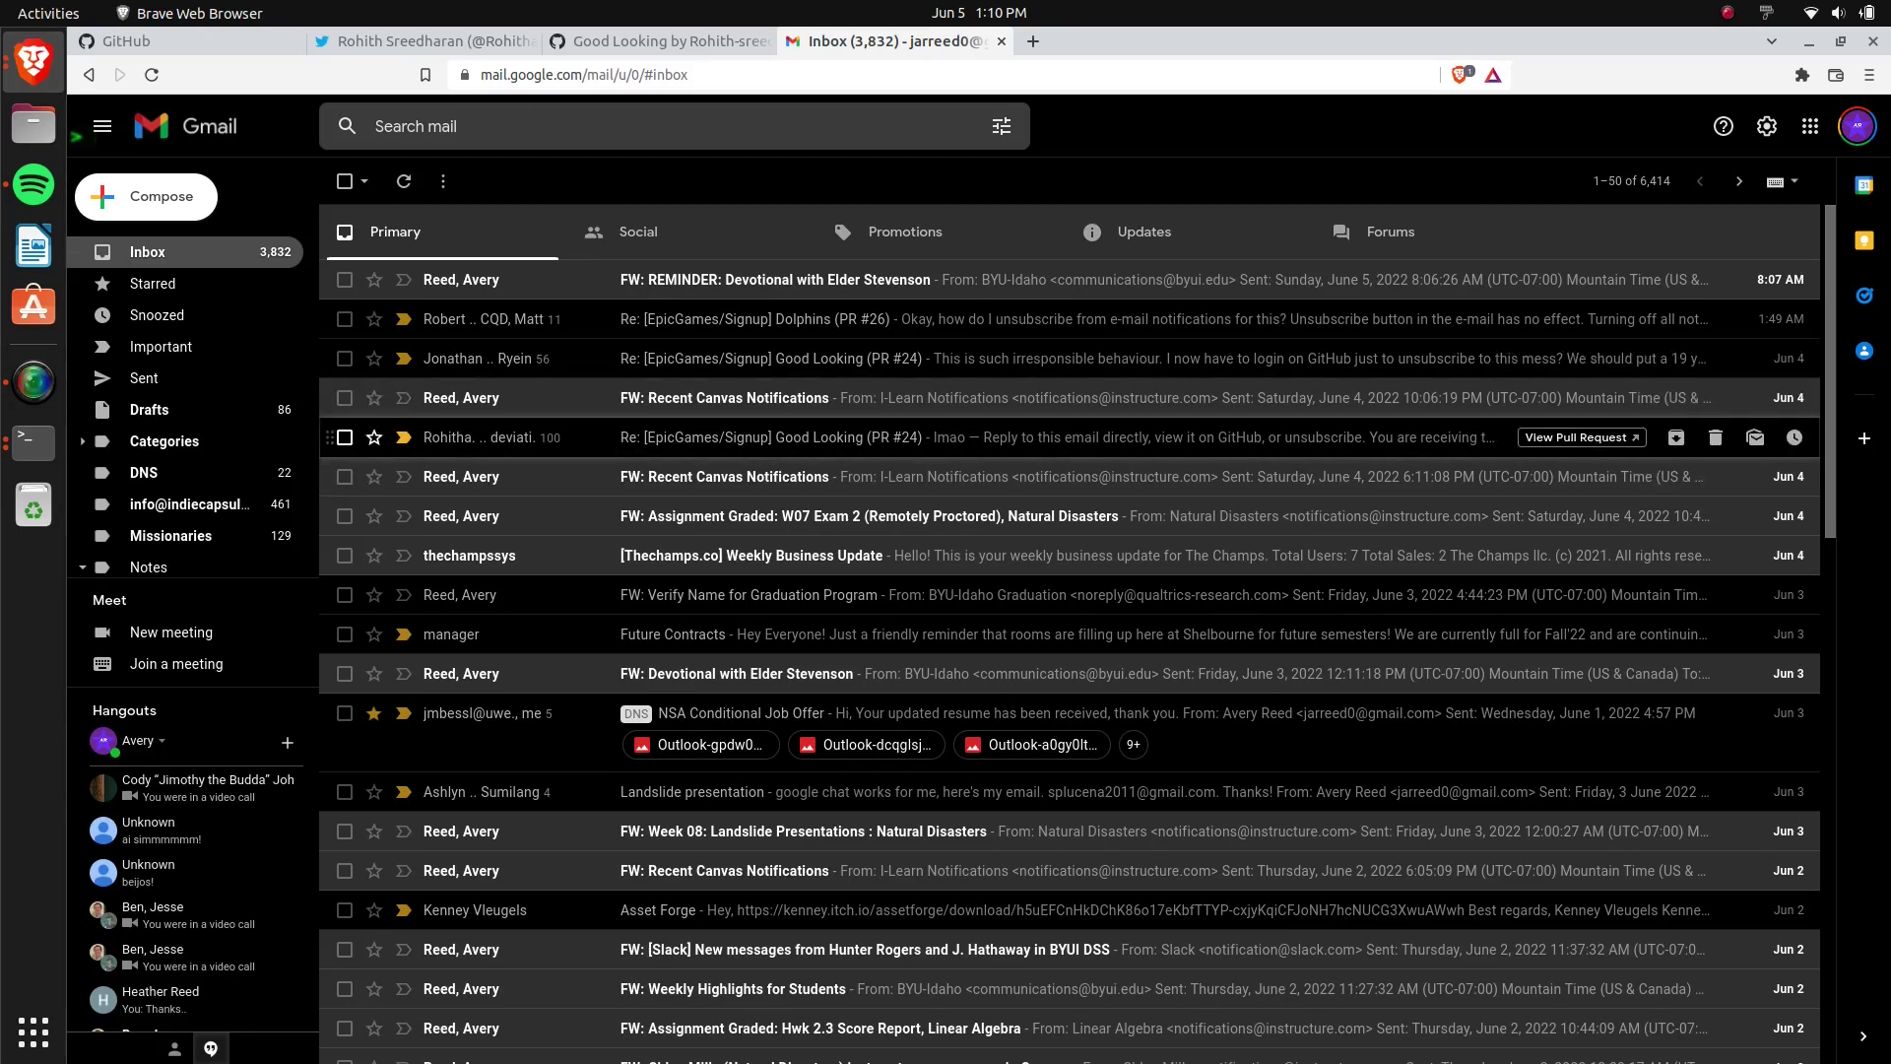
pyautogui.click(769, 438)
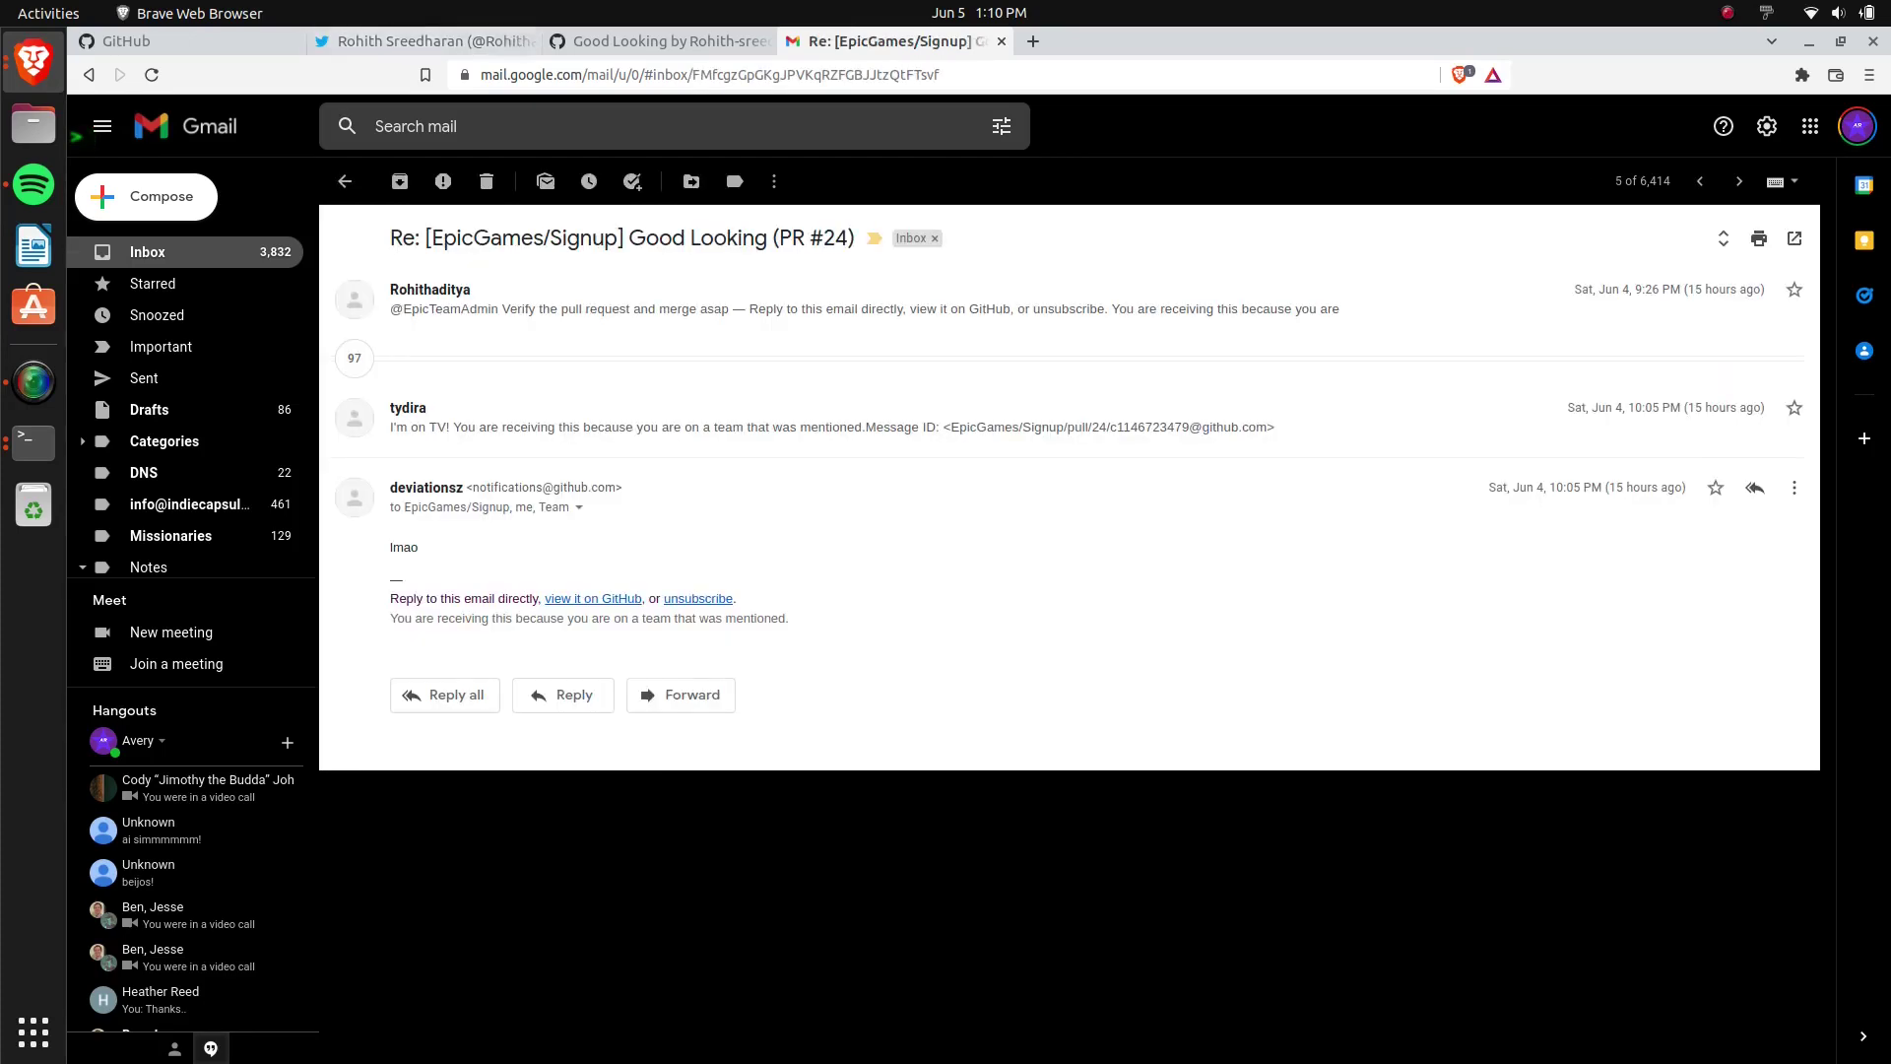
pyautogui.click(345, 181)
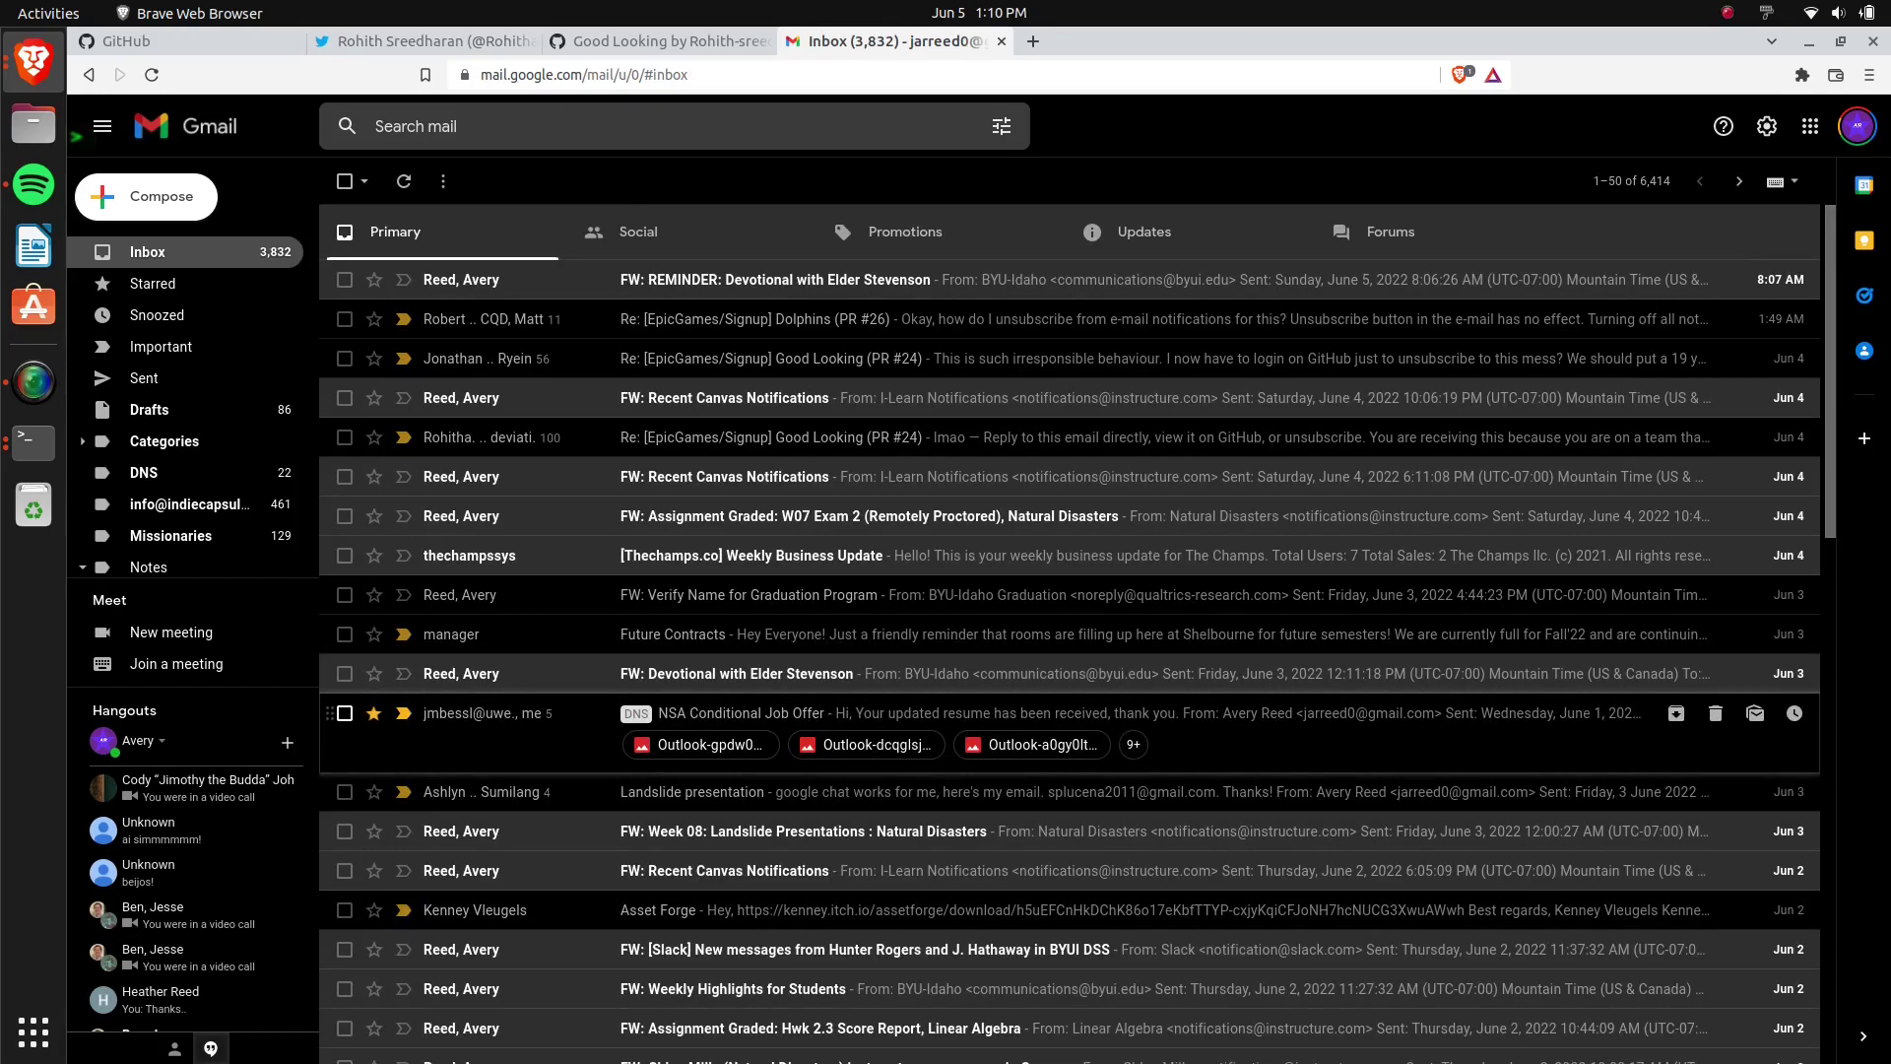
pyautogui.click(177, 42)
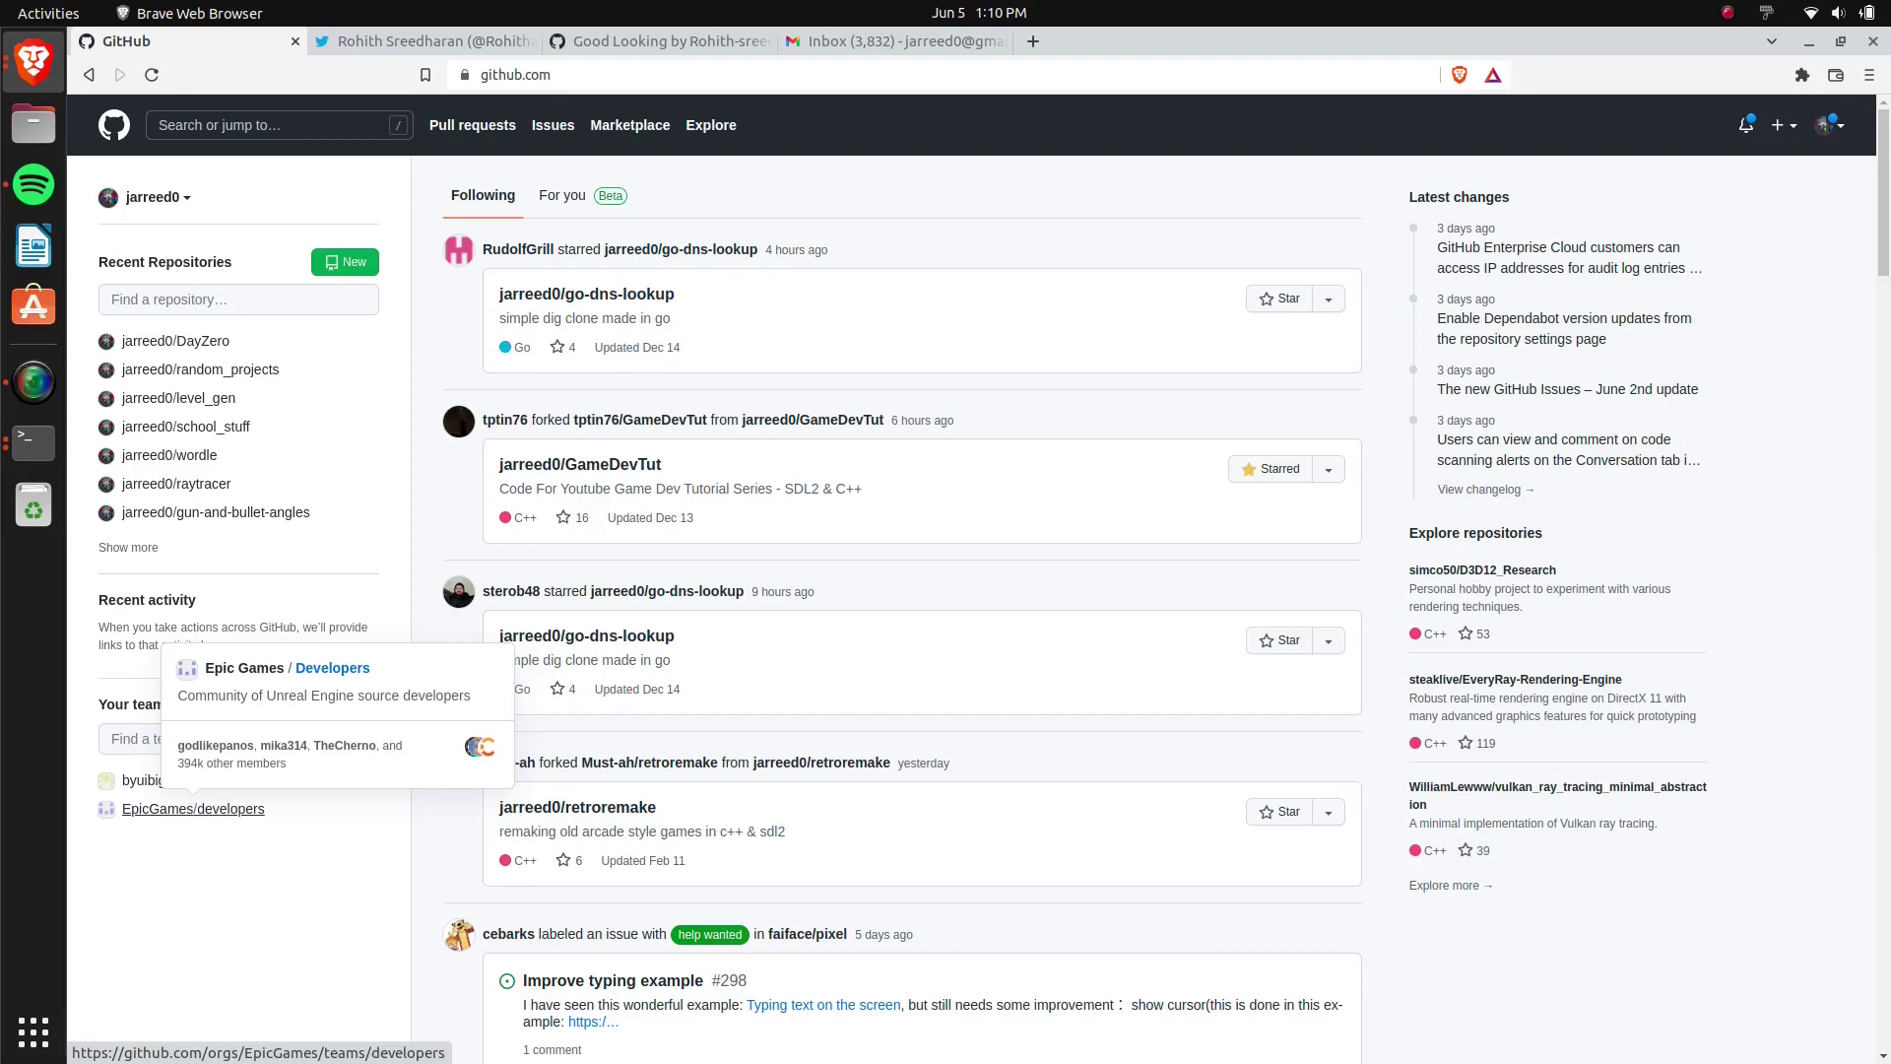
pyautogui.hotkey('ctrl', '3')
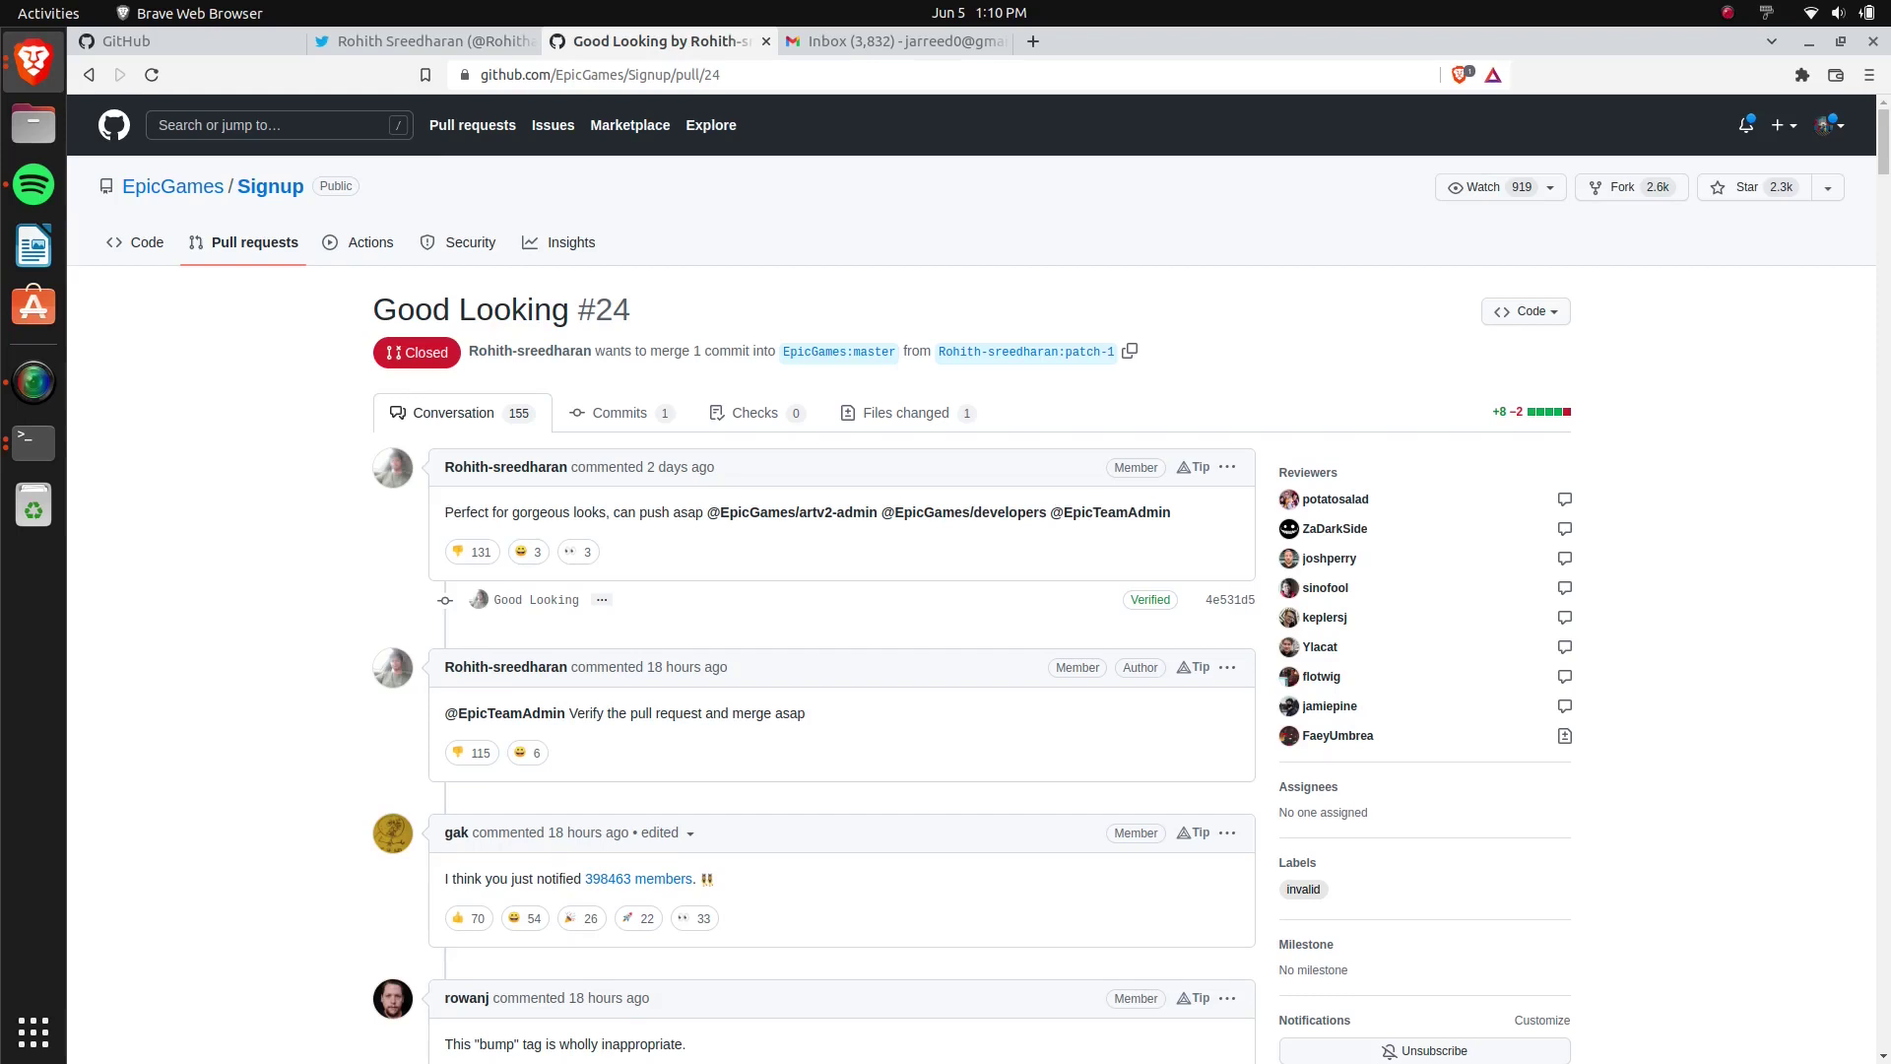
pyautogui.moveTo(963, 513)
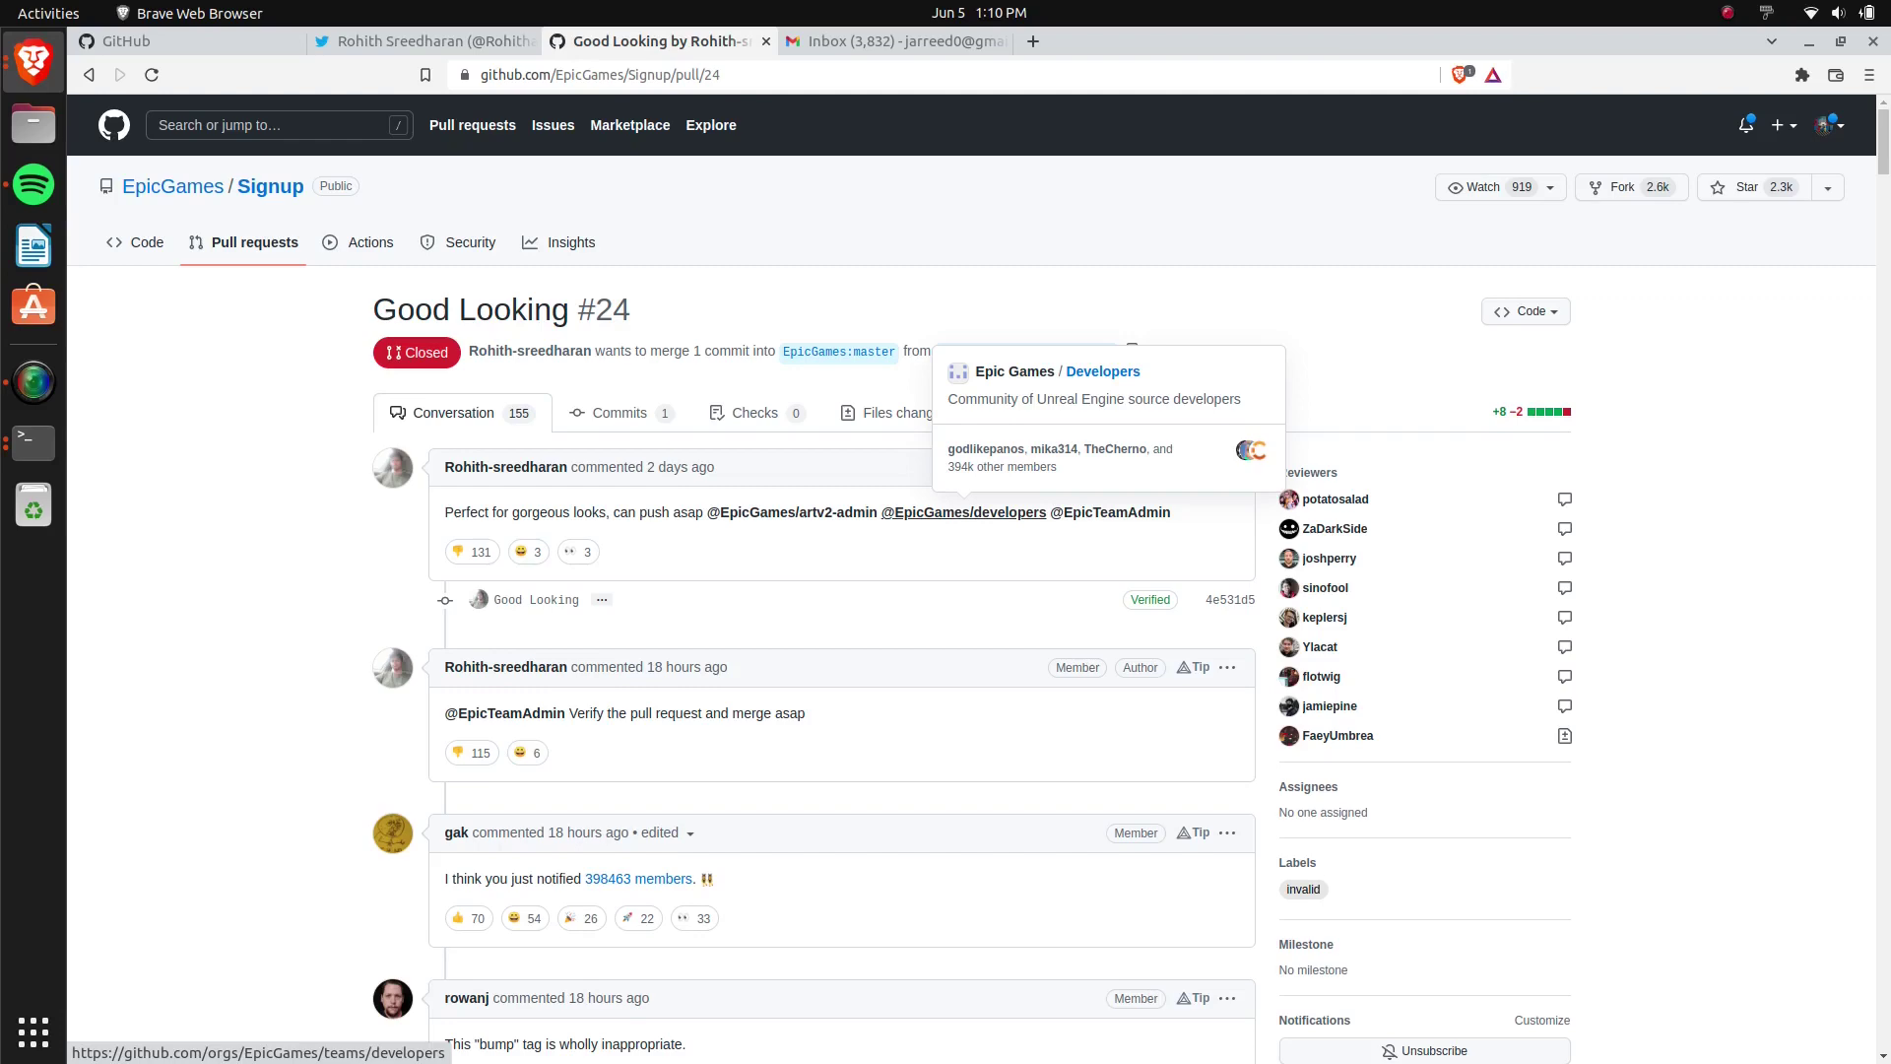
# Glance at the Gmail inbox tab and come back to the PR #24 conversation.
pyautogui.hotkey('ctrl', 'Tab')
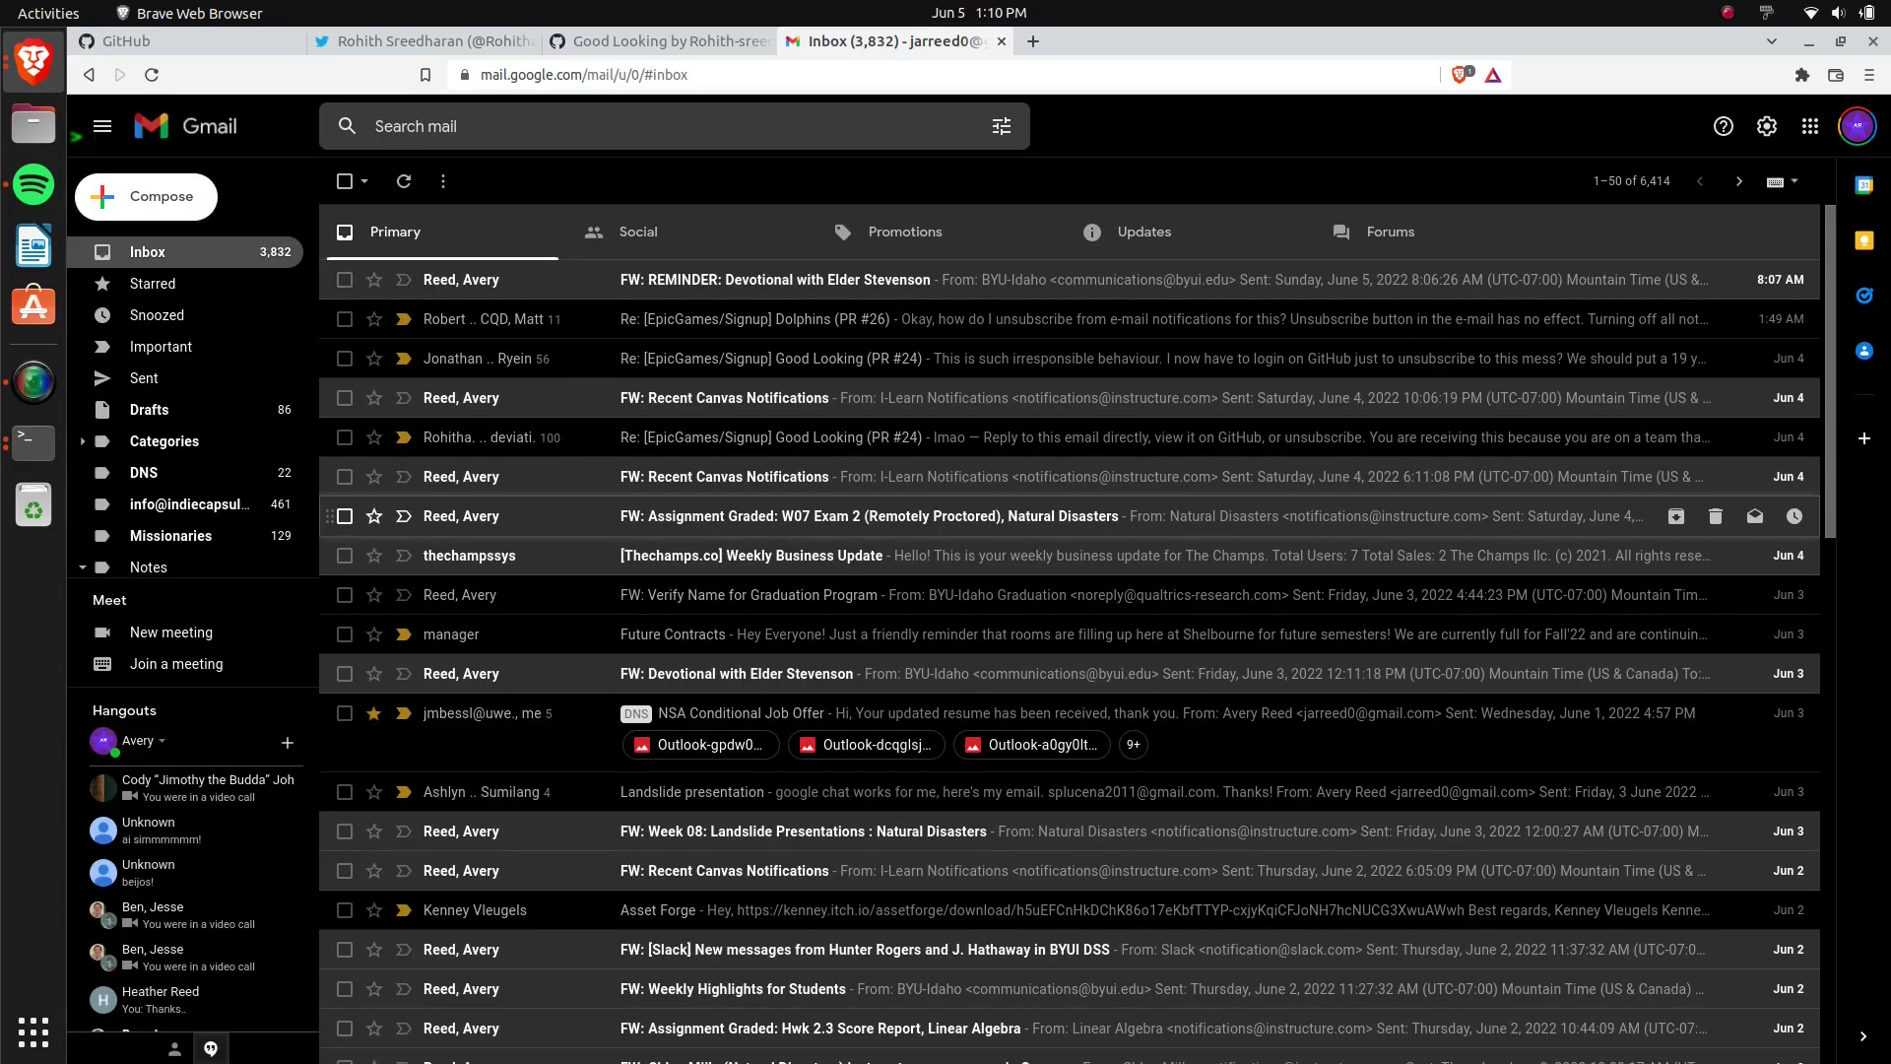
pyautogui.hotkey('ctrl', 'shift', 'Tab')
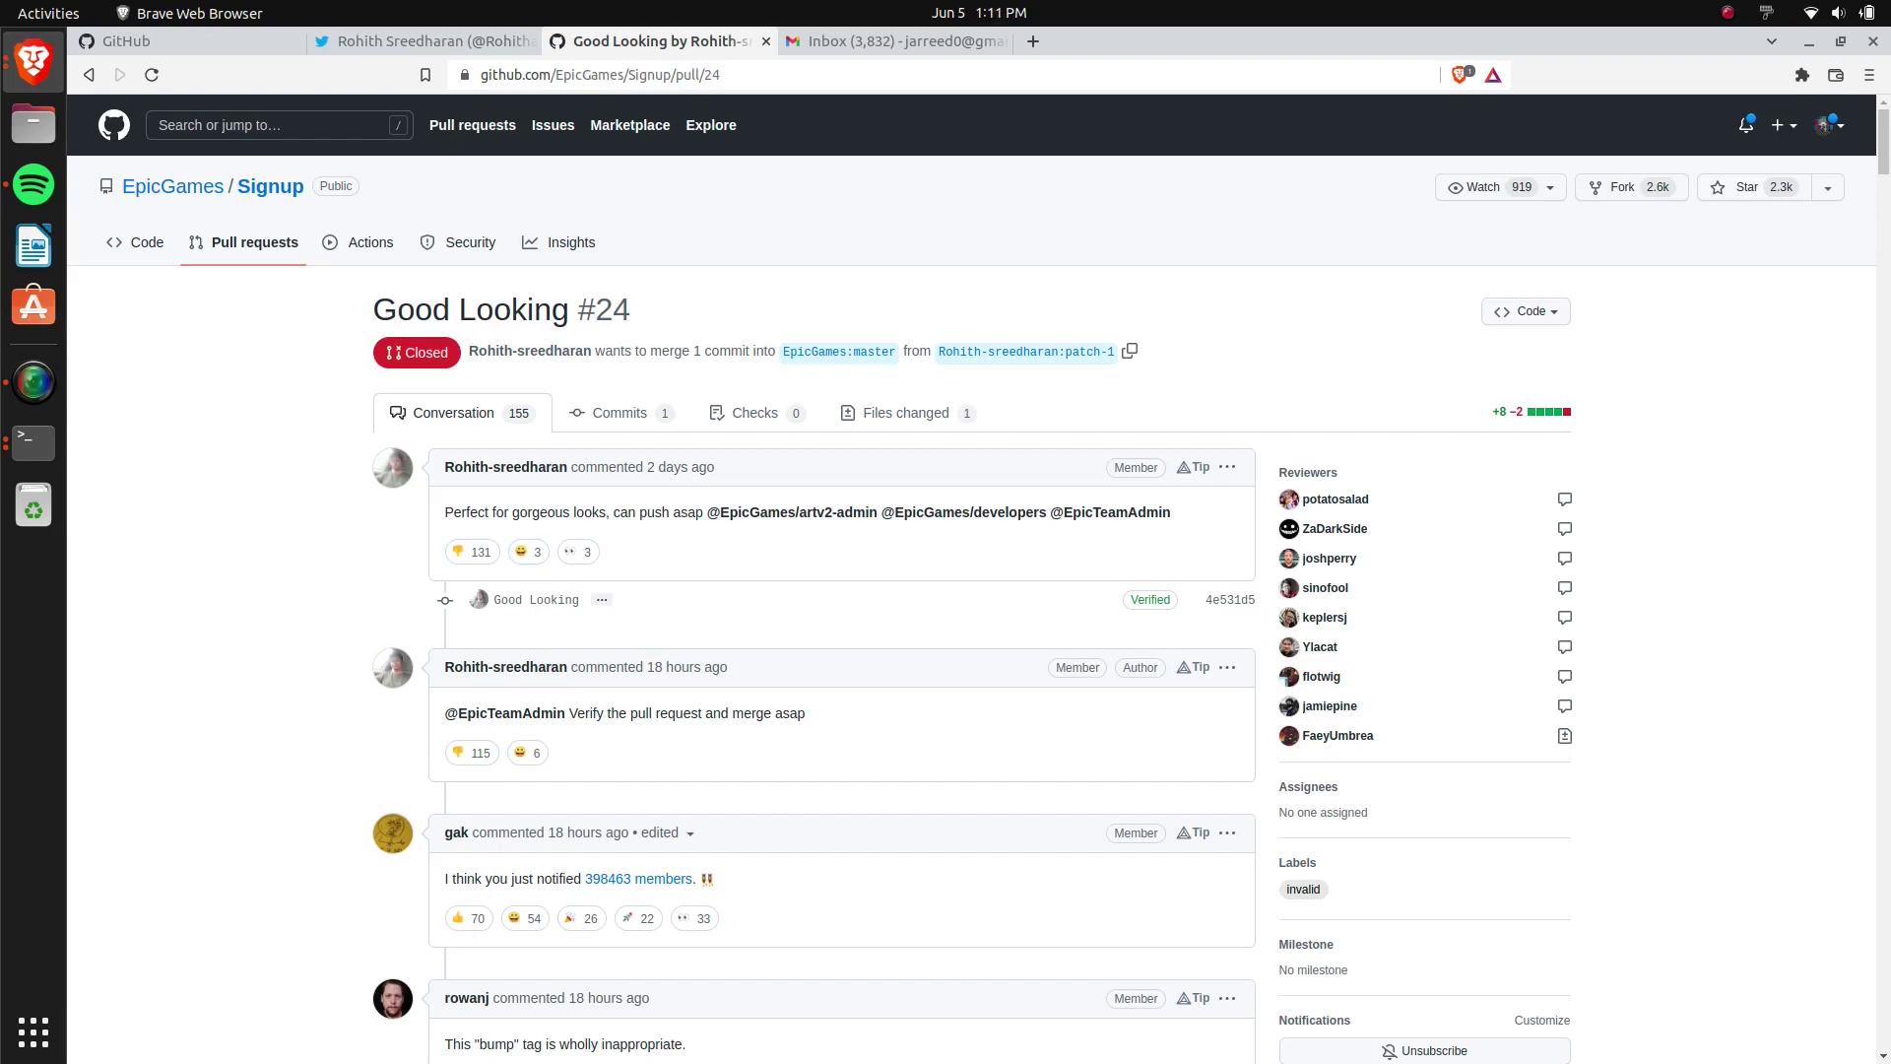
pyautogui.scroll(-5, 975, 592)
pyautogui.scroll(-3, 975, 591)
pyautogui.scroll(-4, 975, 591)
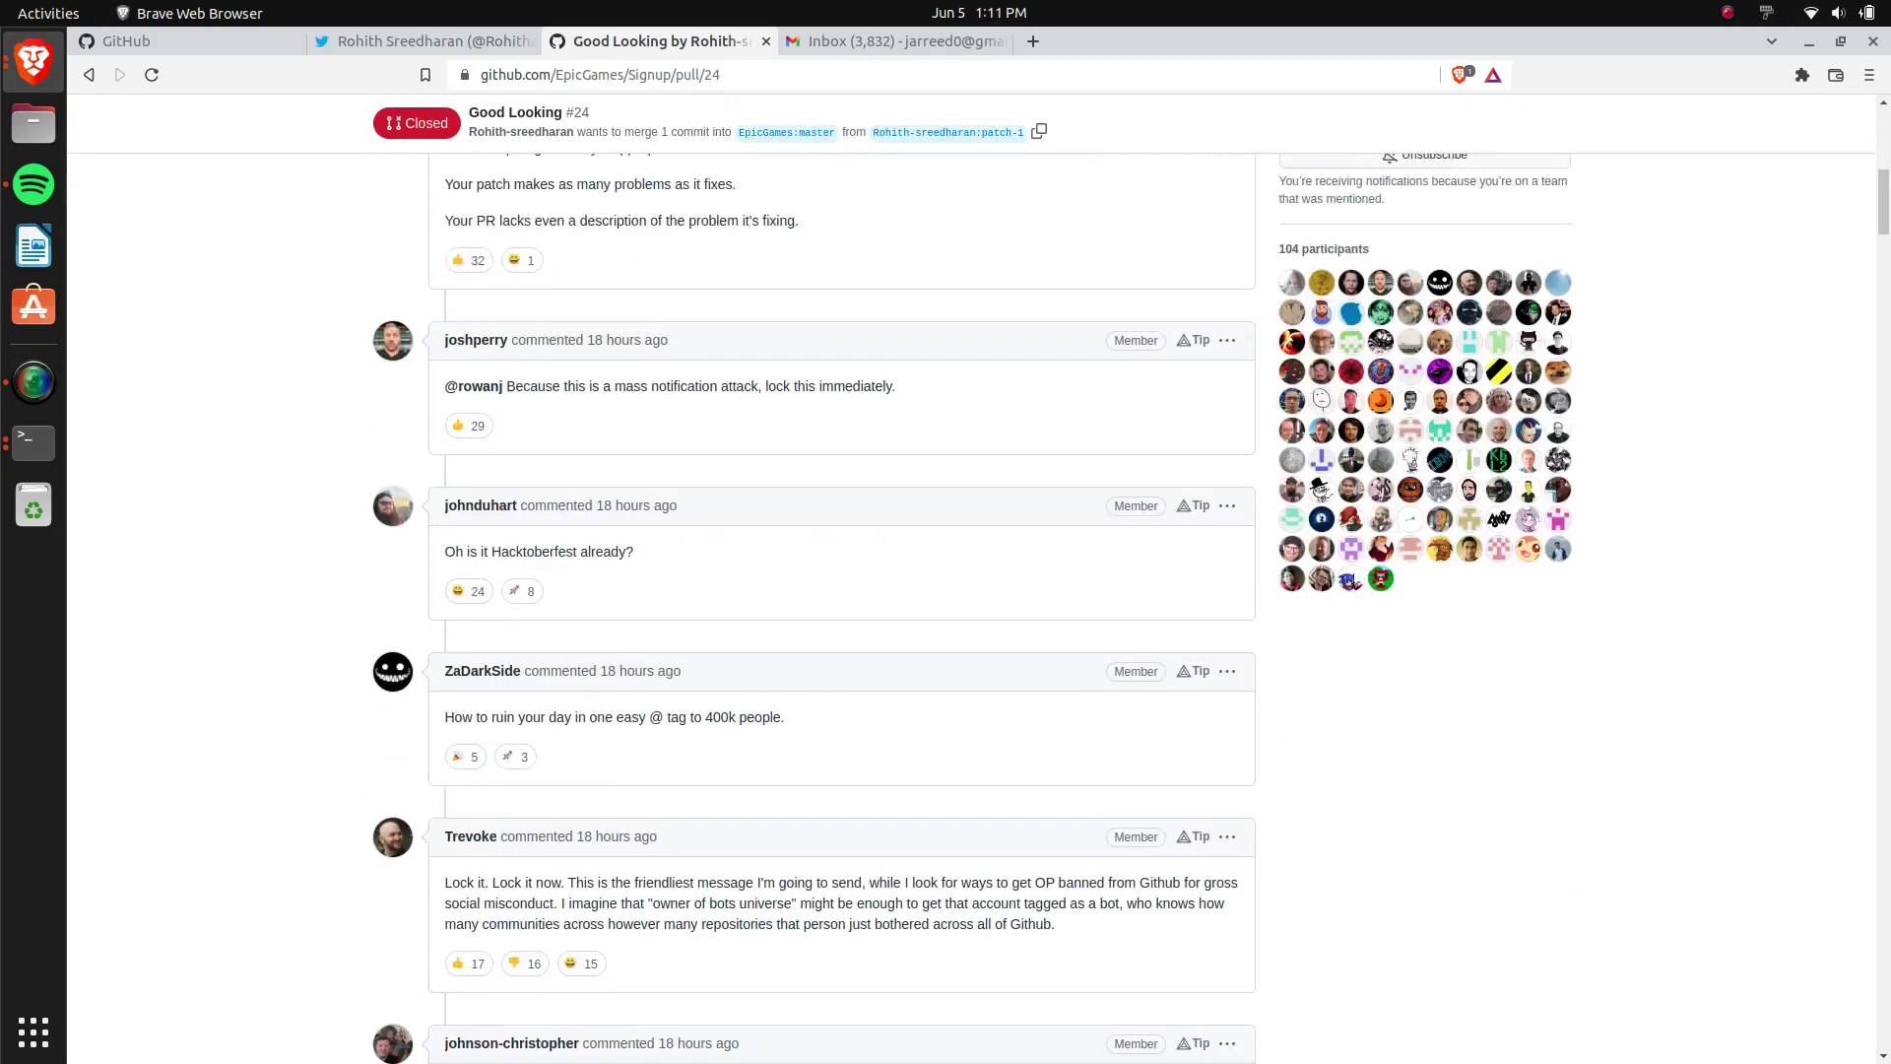
pyautogui.scroll(-5, 947, 591)
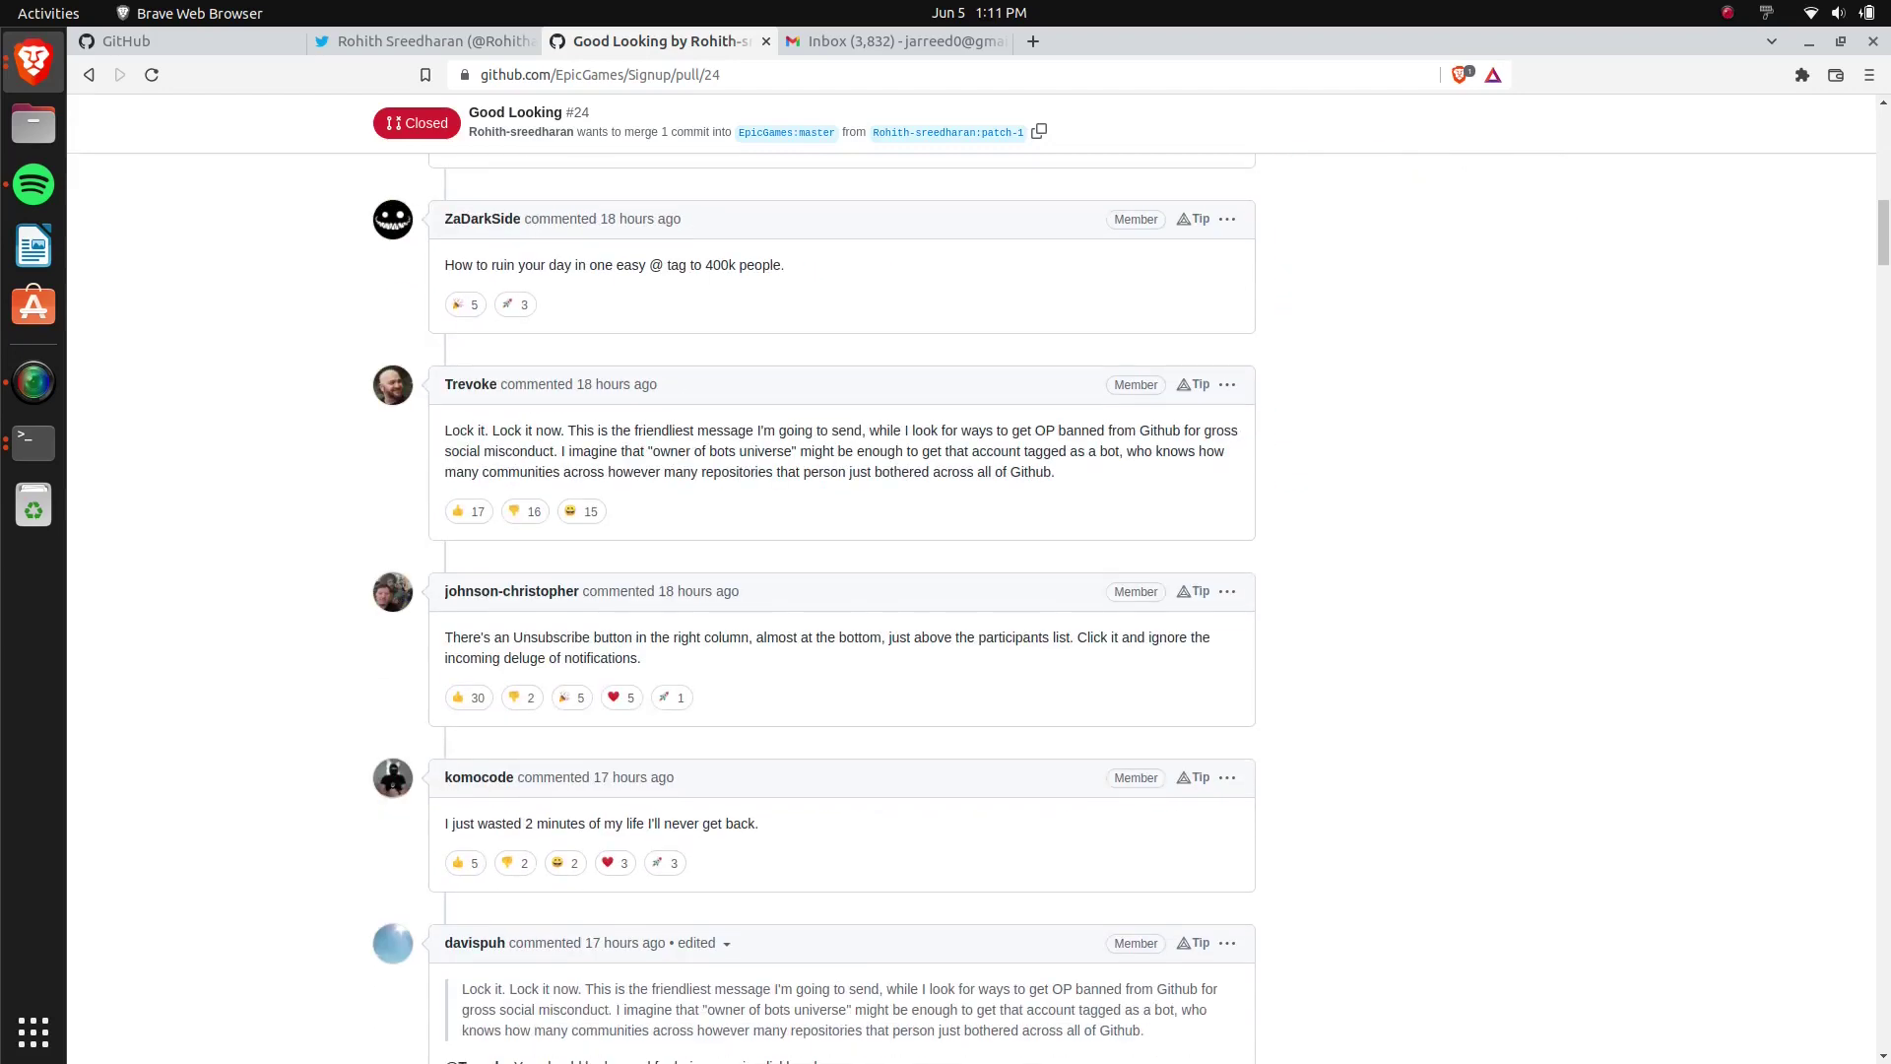
pyautogui.moveTo(728, 450); pyautogui.dragTo(1059, 471)
pyautogui.click(1059, 471)
pyautogui.scroll(-3, 1059, 472)
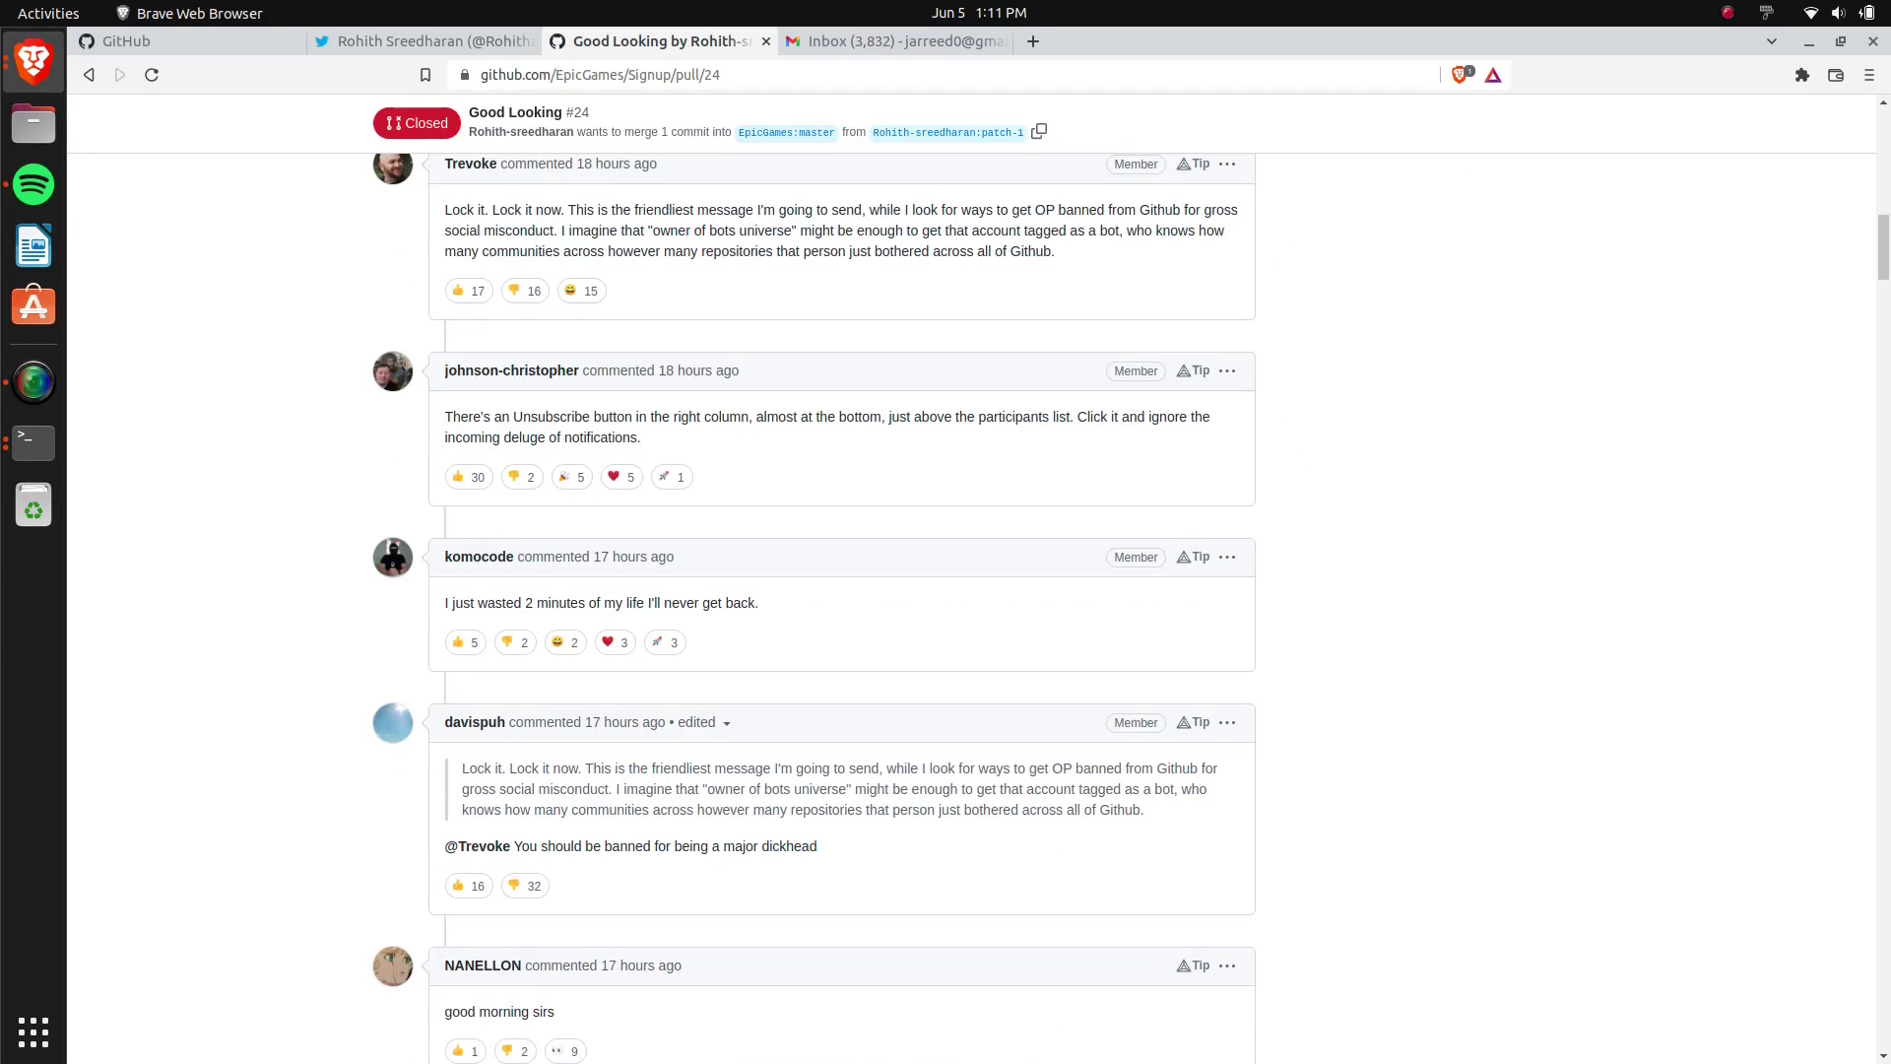
pyautogui.moveTo(642, 437); pyautogui.dragTo(521, 417)
pyautogui.click(526, 417)
pyautogui.scroll(-6, 843, 590)
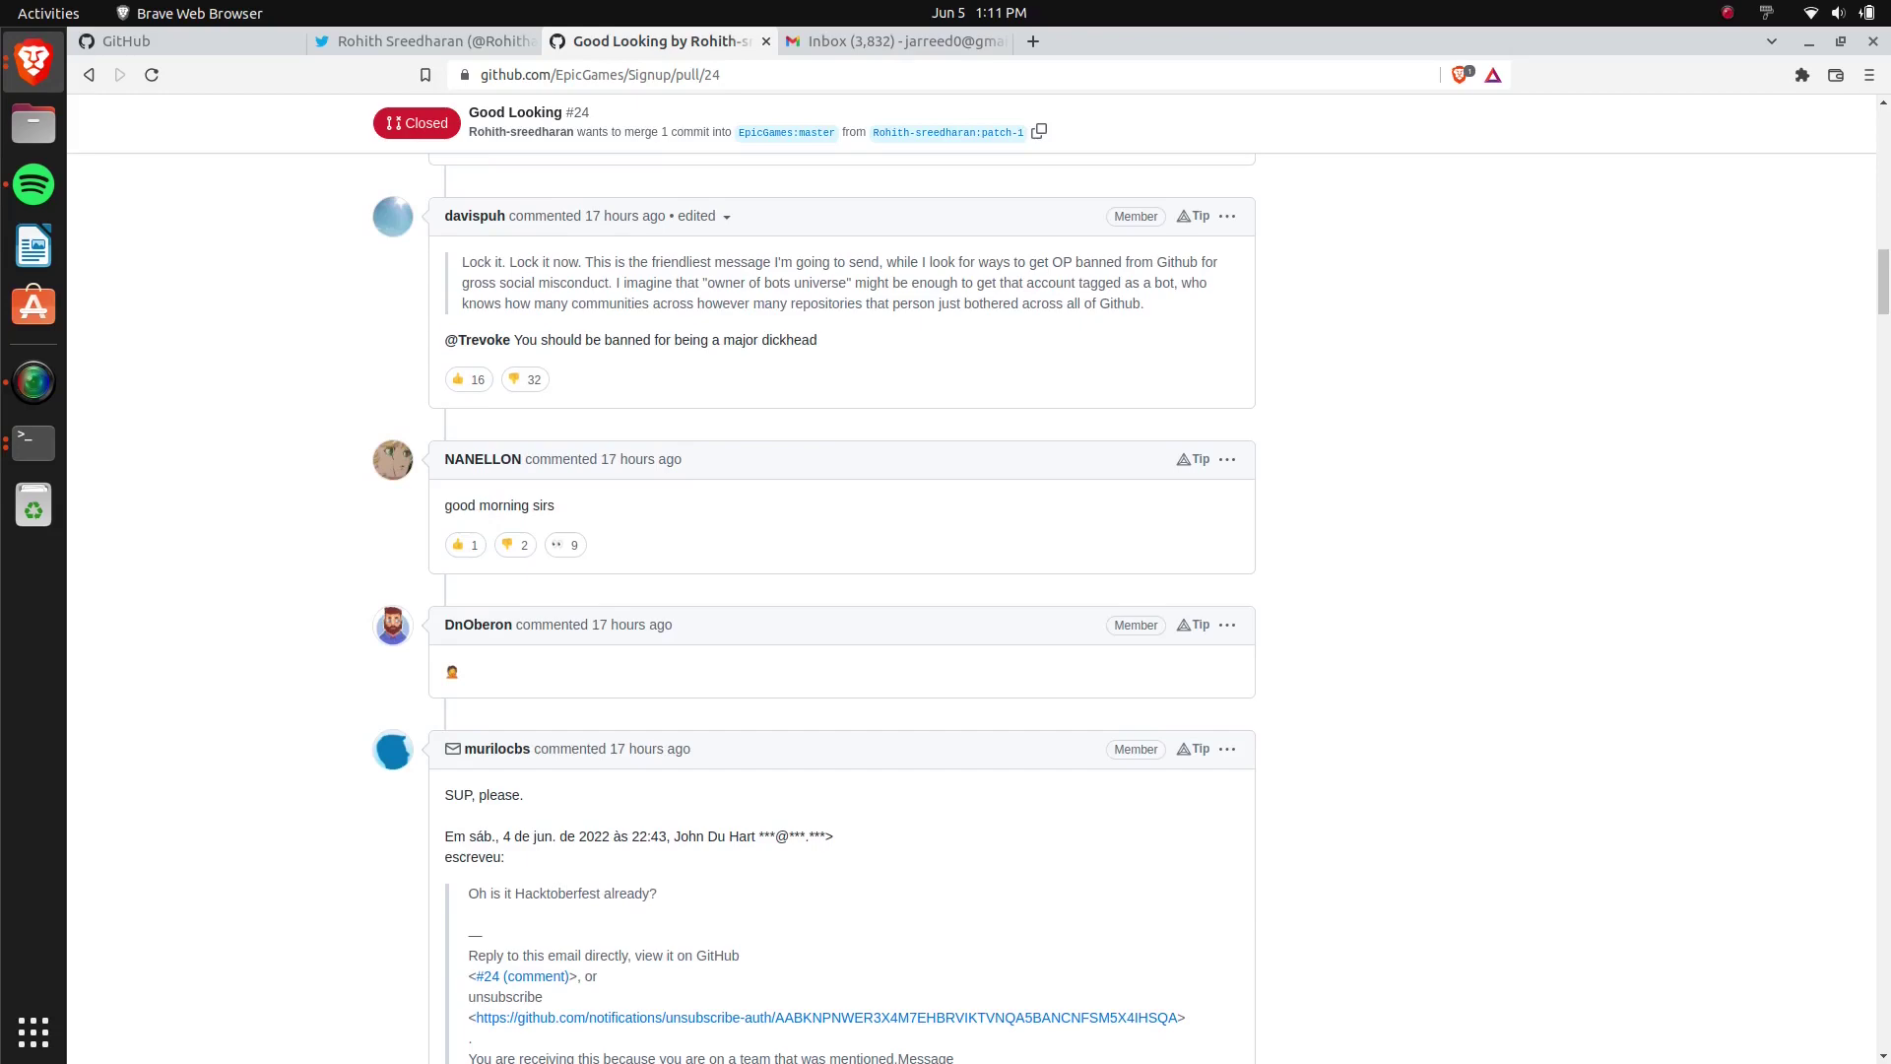
pyautogui.scroll(-1, 842, 591)
pyautogui.scroll(-5, 843, 591)
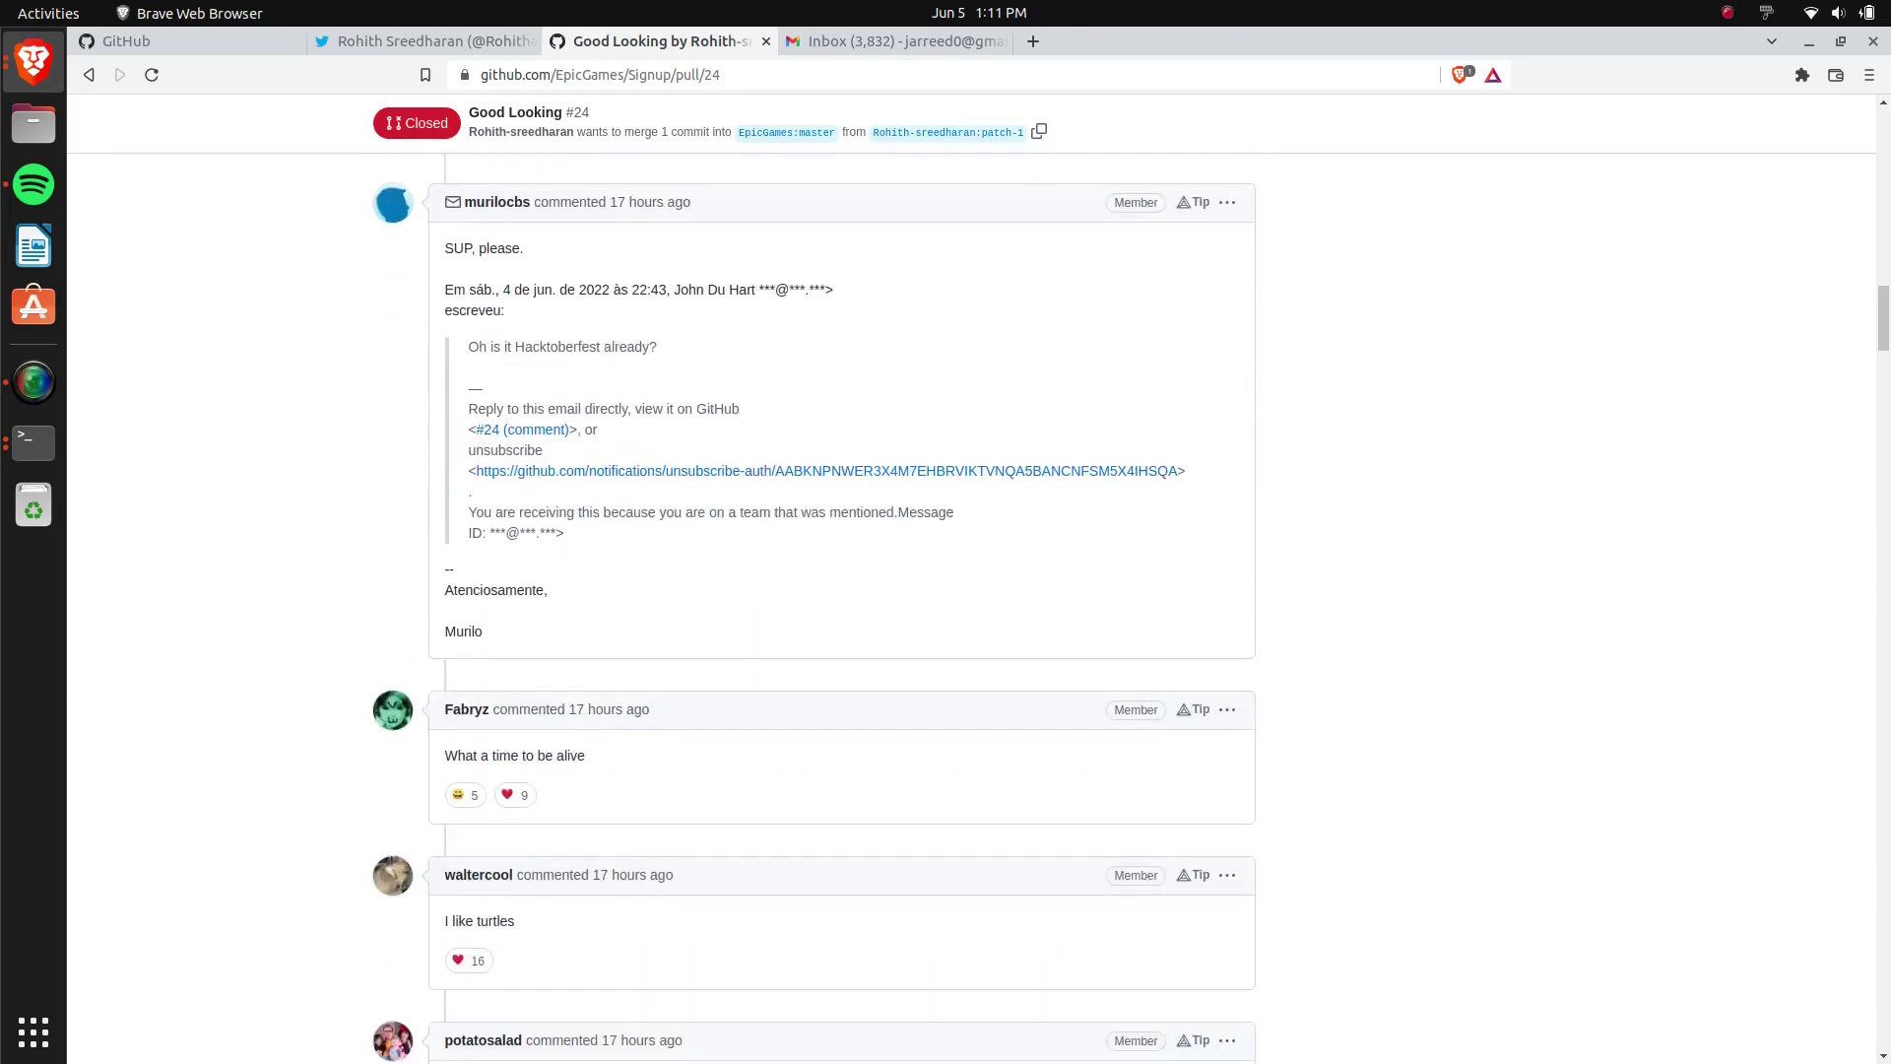
pyautogui.scroll(-4, 843, 592)
pyautogui.scroll(10, 844, 590)
pyautogui.scroll(10, 843, 591)
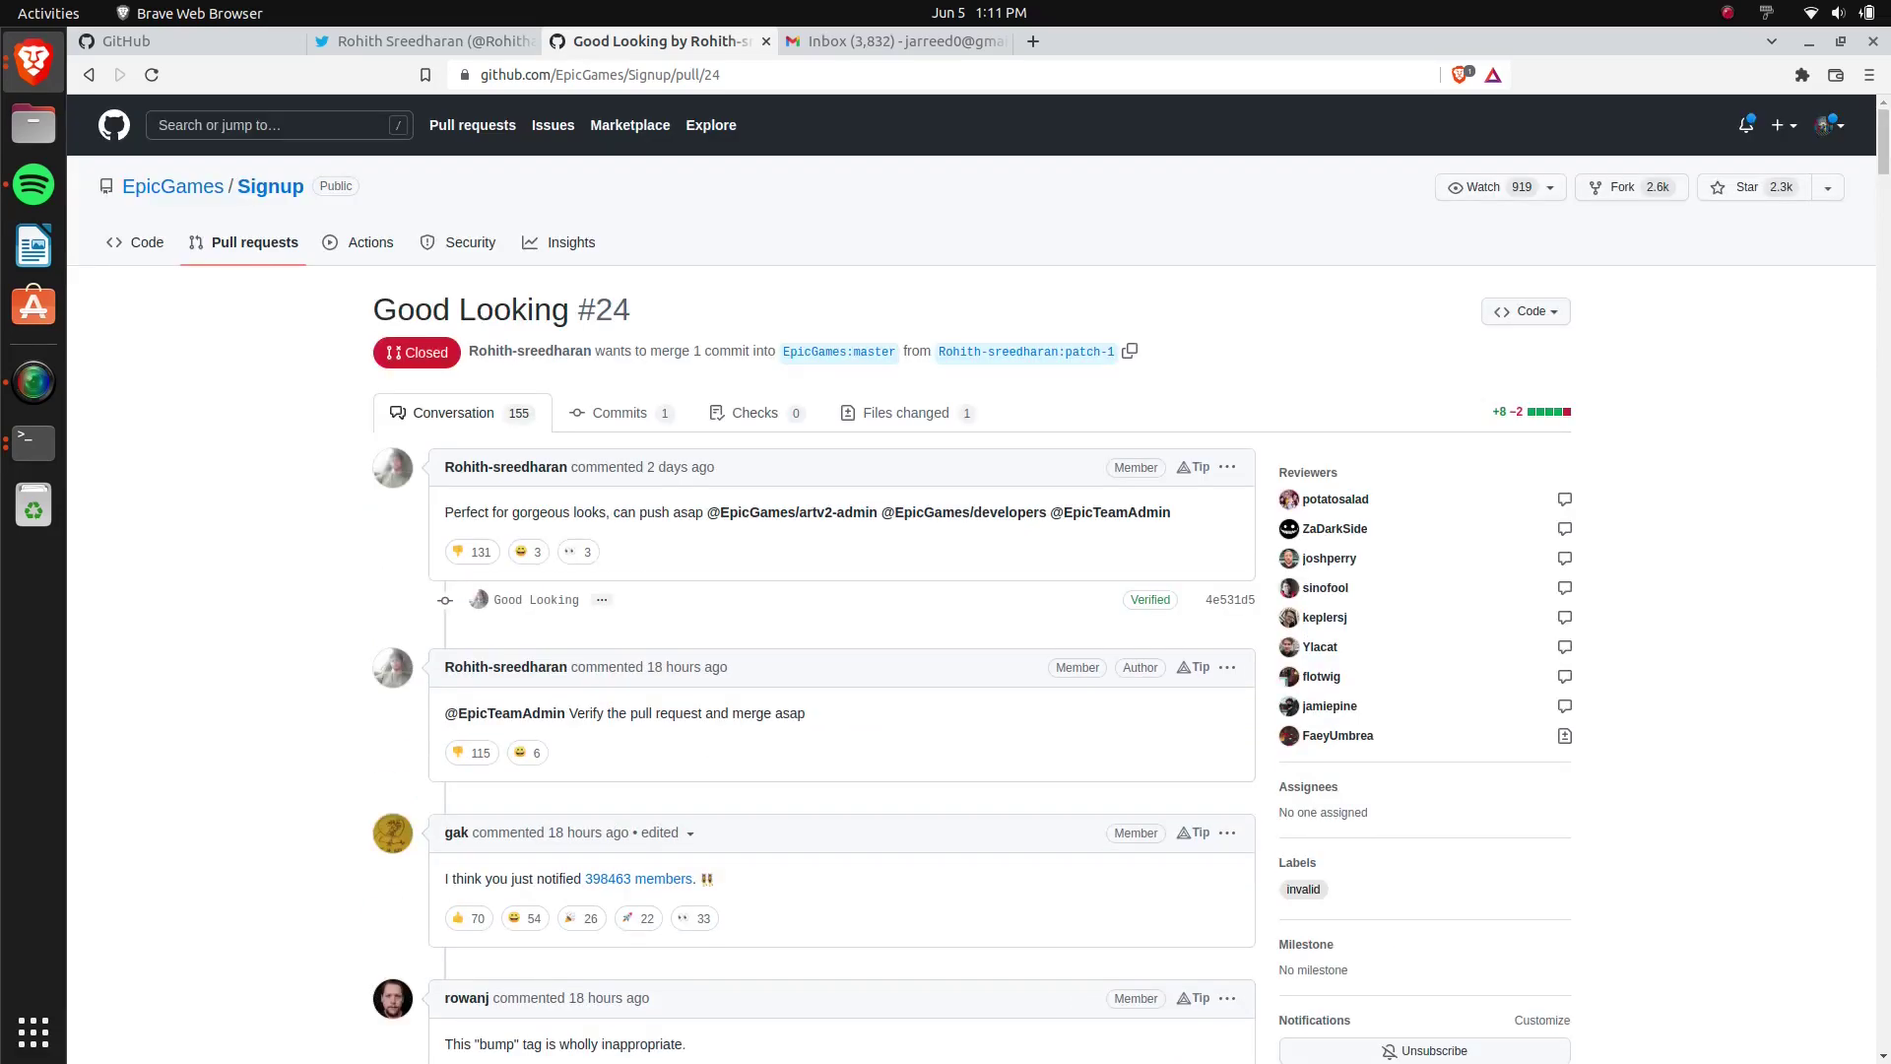
# Check the patch-1 source branch in a new tab and close the missing page.
pyautogui.middleClick(1026, 351)
pyautogui.hotkey('ctrl', 'Tab')
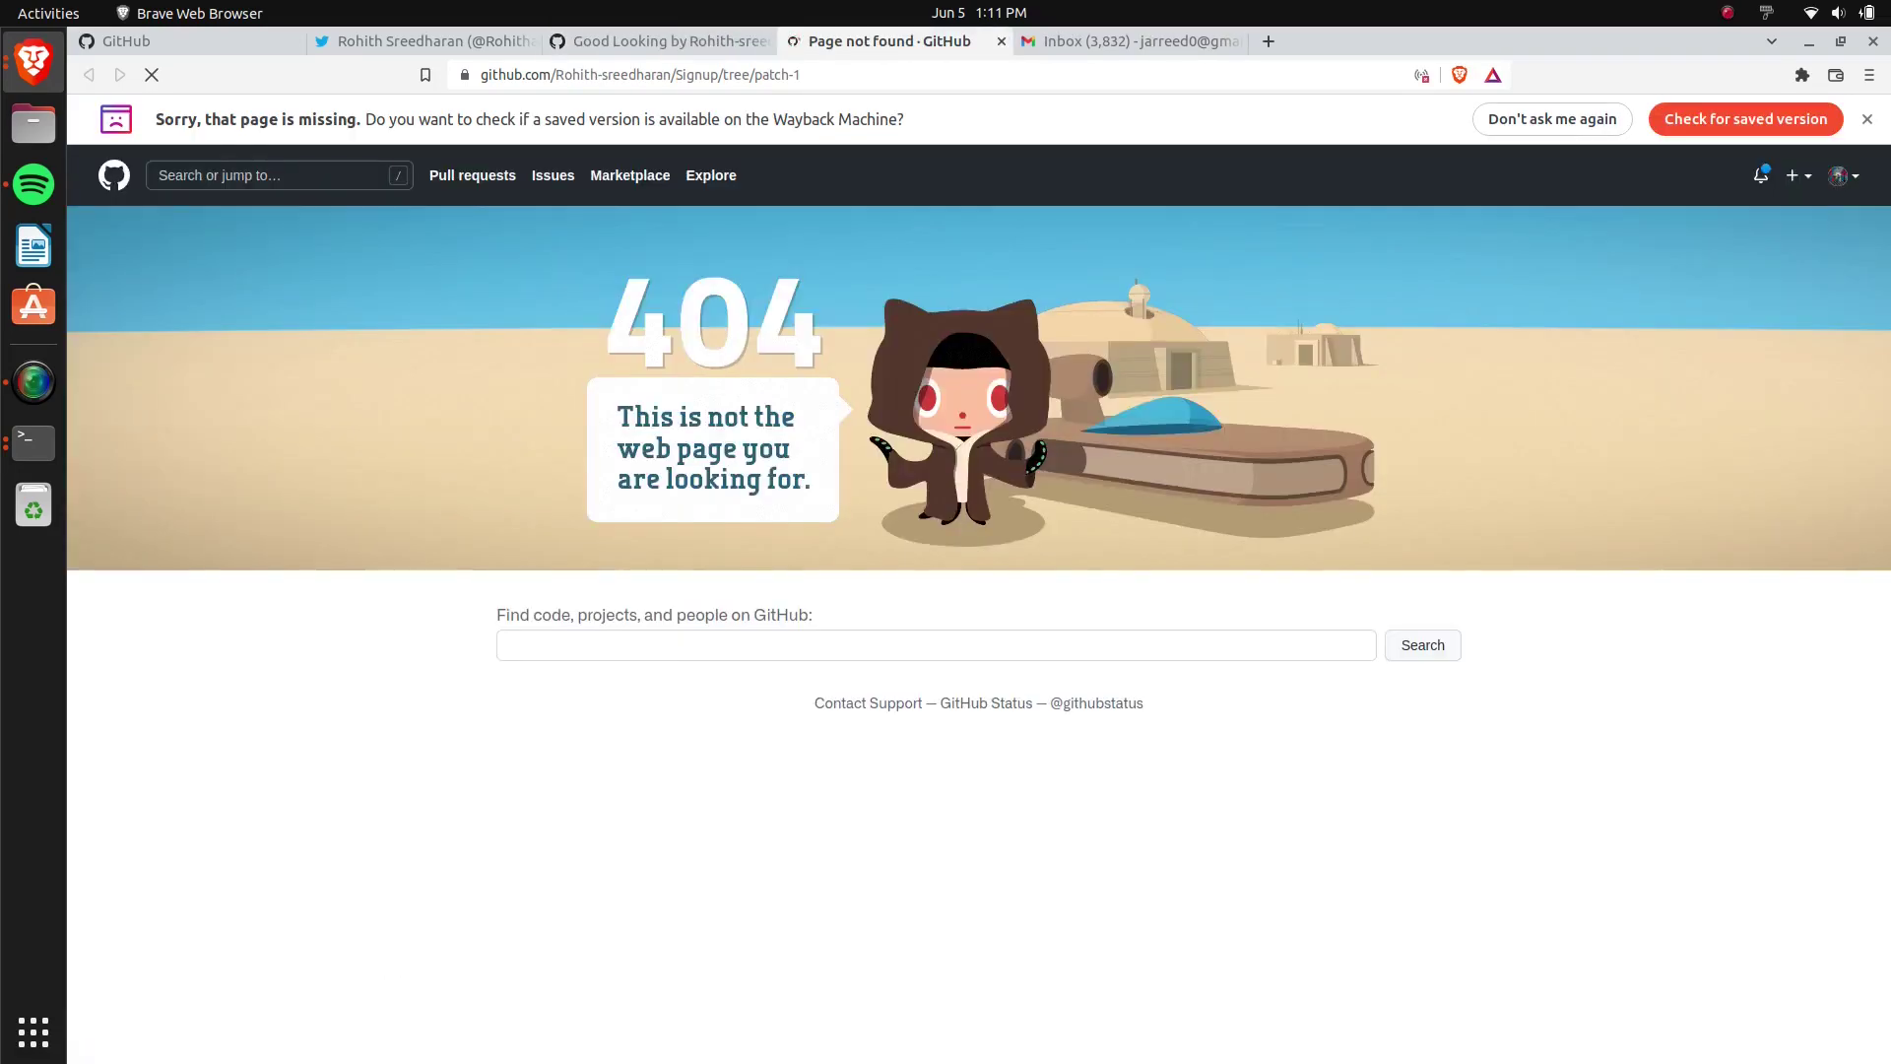
pyautogui.hotkey('ctrl', 'w')
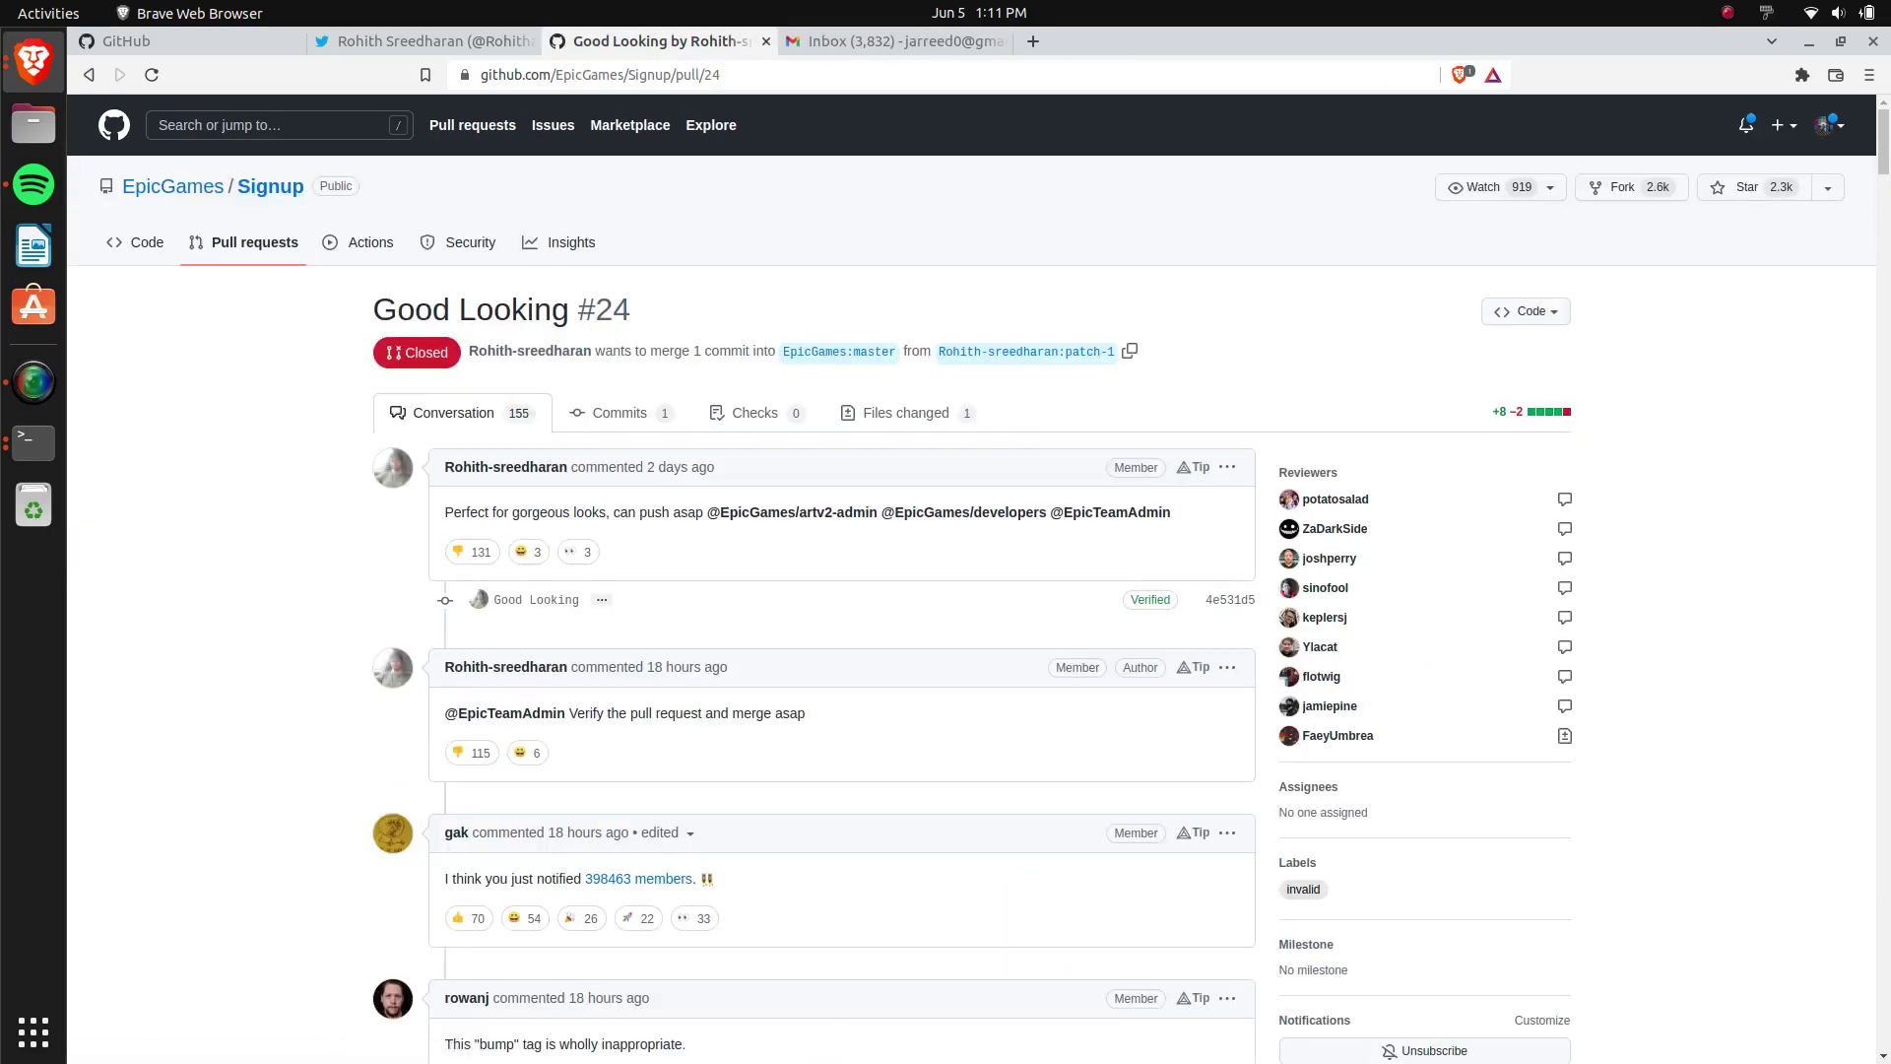
pyautogui.scroll(-5, 842, 591)
pyautogui.scroll(-5, 842, 591)
pyautogui.scroll(-5, 842, 591)
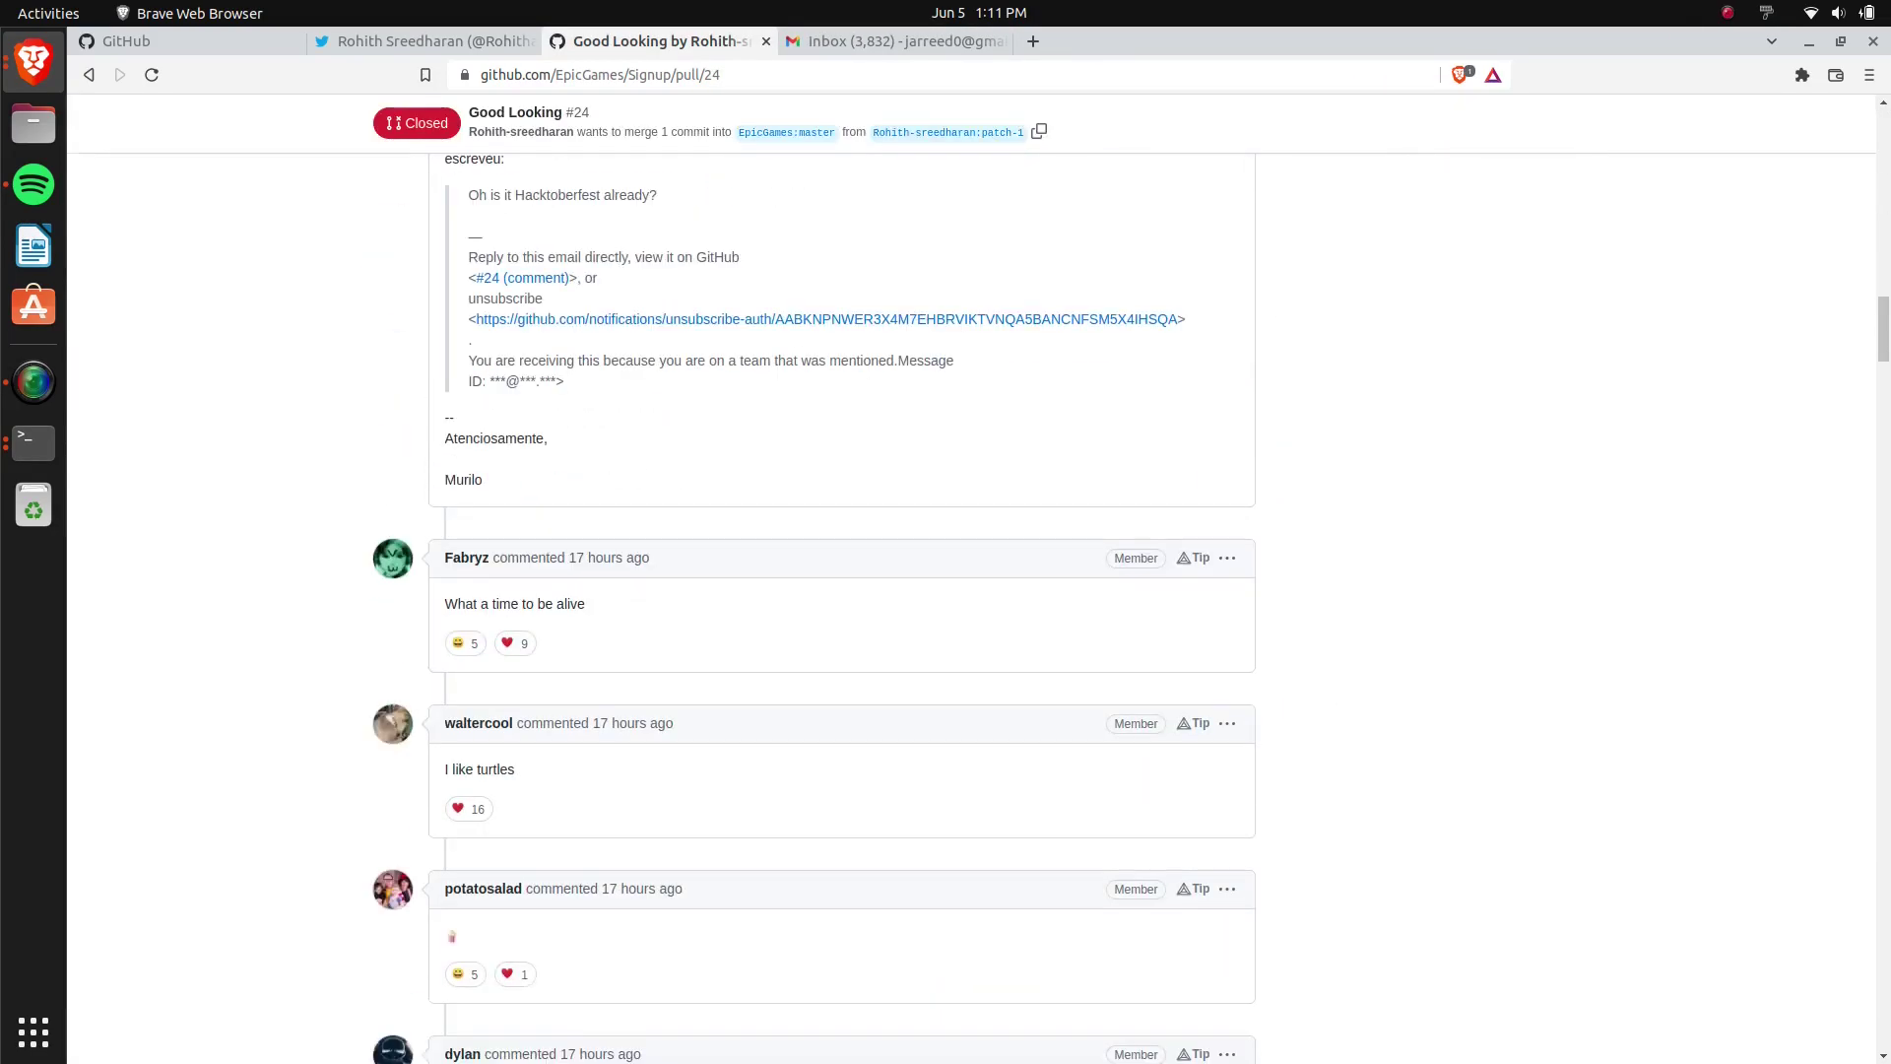
pyautogui.scroll(-5, 843, 591)
pyautogui.scroll(-5, 842, 592)
pyautogui.scroll(-2, 842, 592)
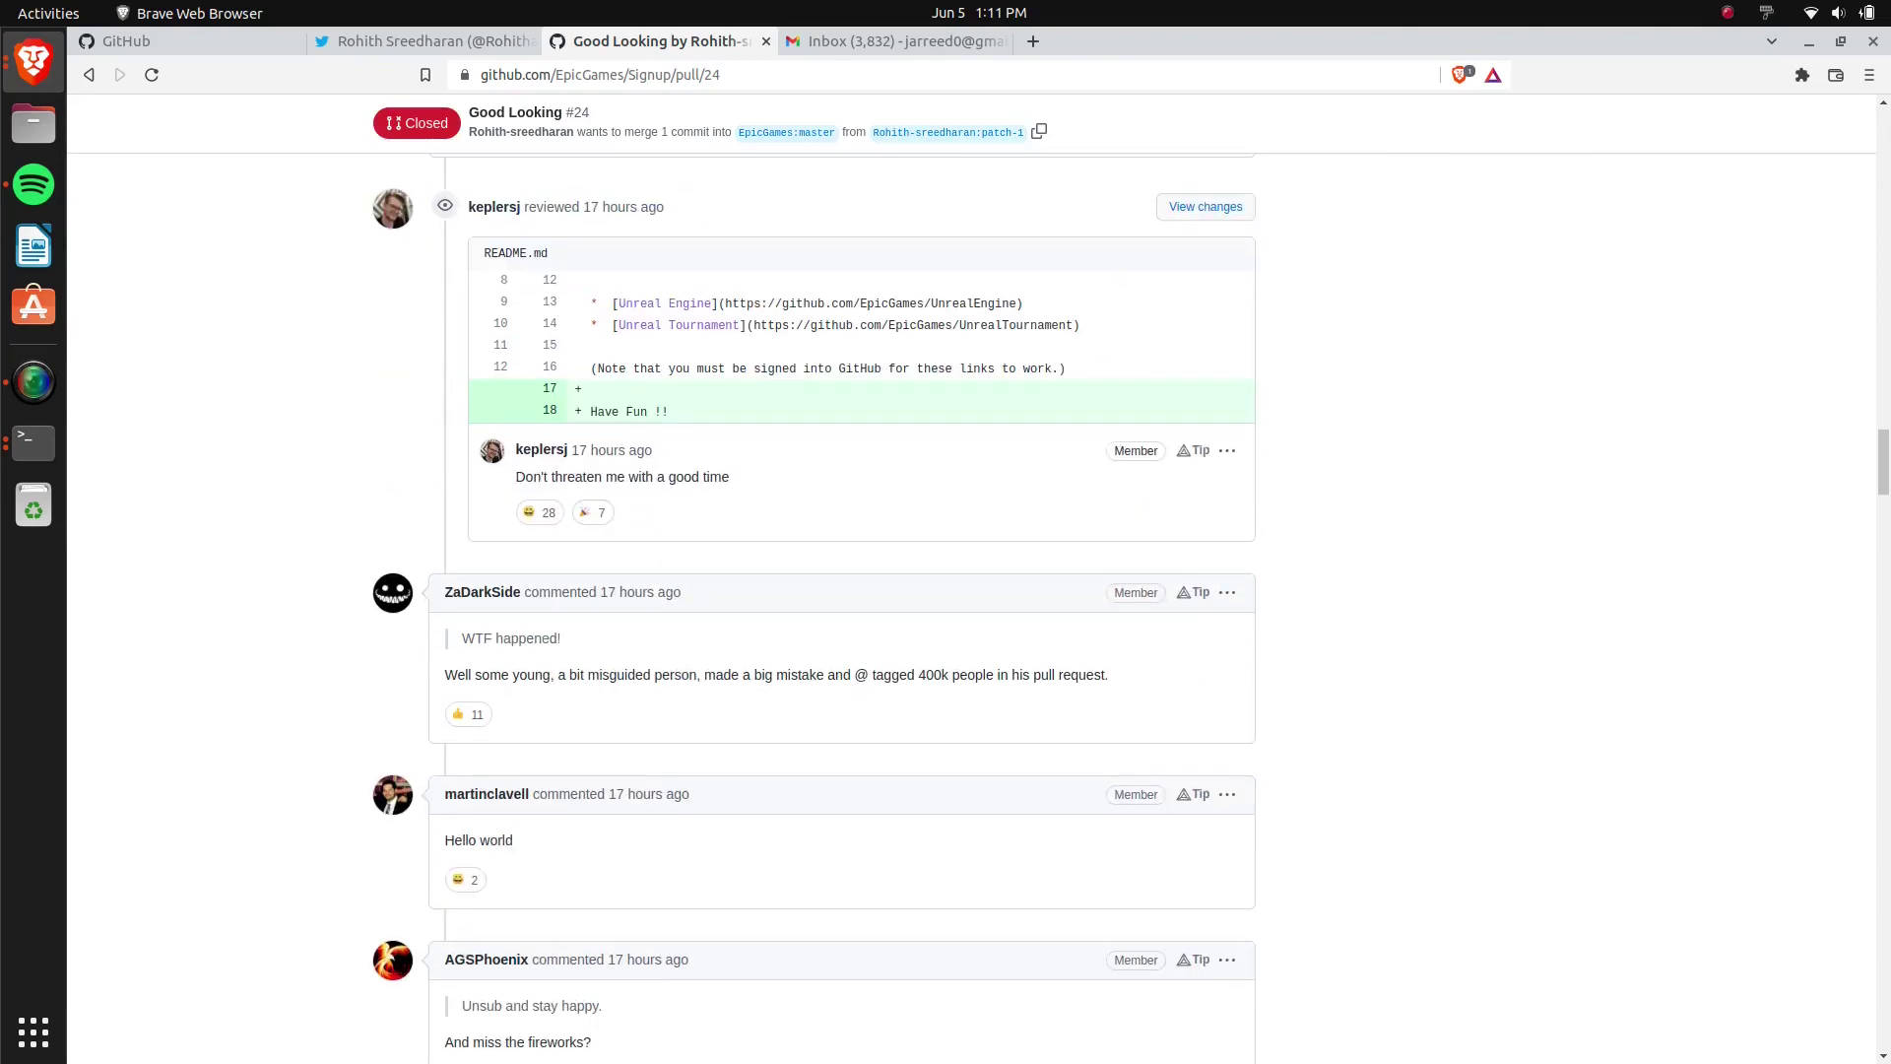
pyautogui.scroll(-5, 842, 591)
pyautogui.scroll(-5, 842, 592)
pyautogui.scroll(-5, 843, 591)
pyautogui.scroll(-5, 842, 592)
pyautogui.scroll(-5, 842, 591)
pyautogui.scroll(-5, 842, 591)
pyautogui.scroll(-5, 842, 591)
pyautogui.scroll(-5, 843, 591)
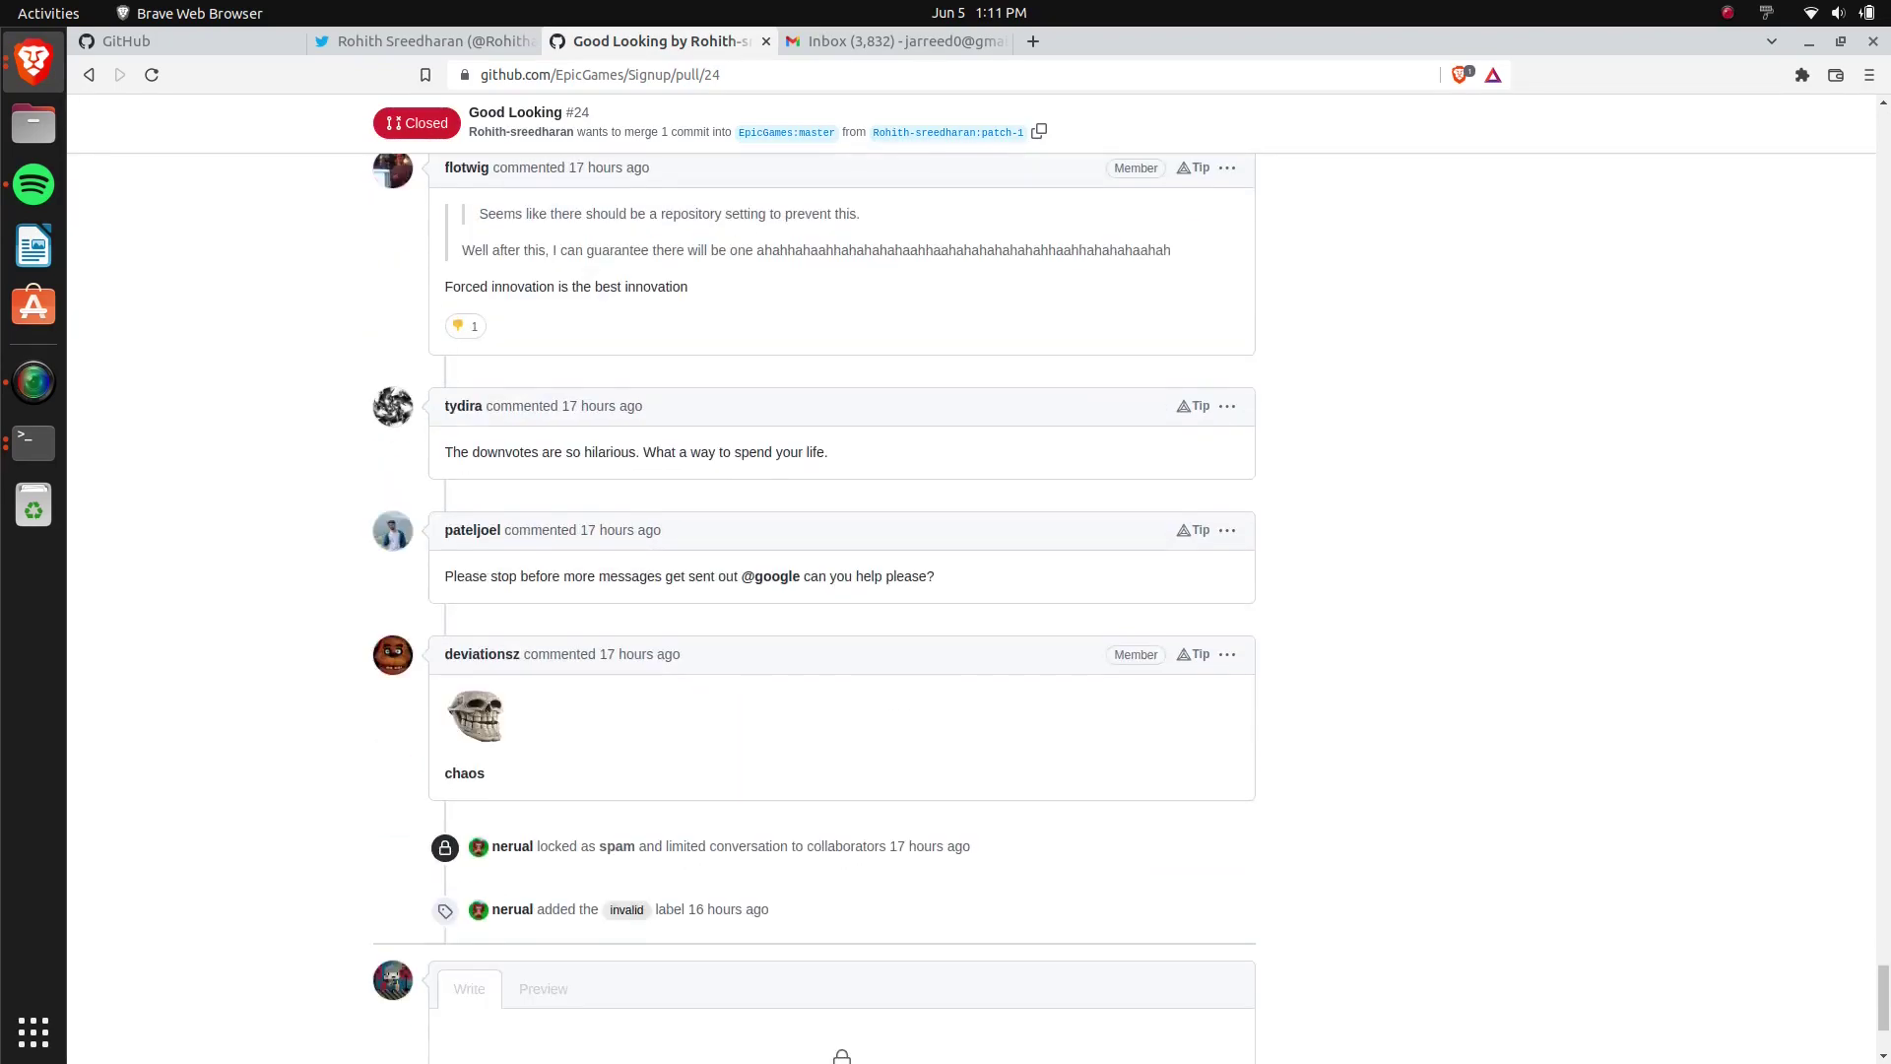
pyautogui.scroll(-3, 842, 592)
pyautogui.scroll(5, 843, 591)
pyautogui.scroll(5, 843, 592)
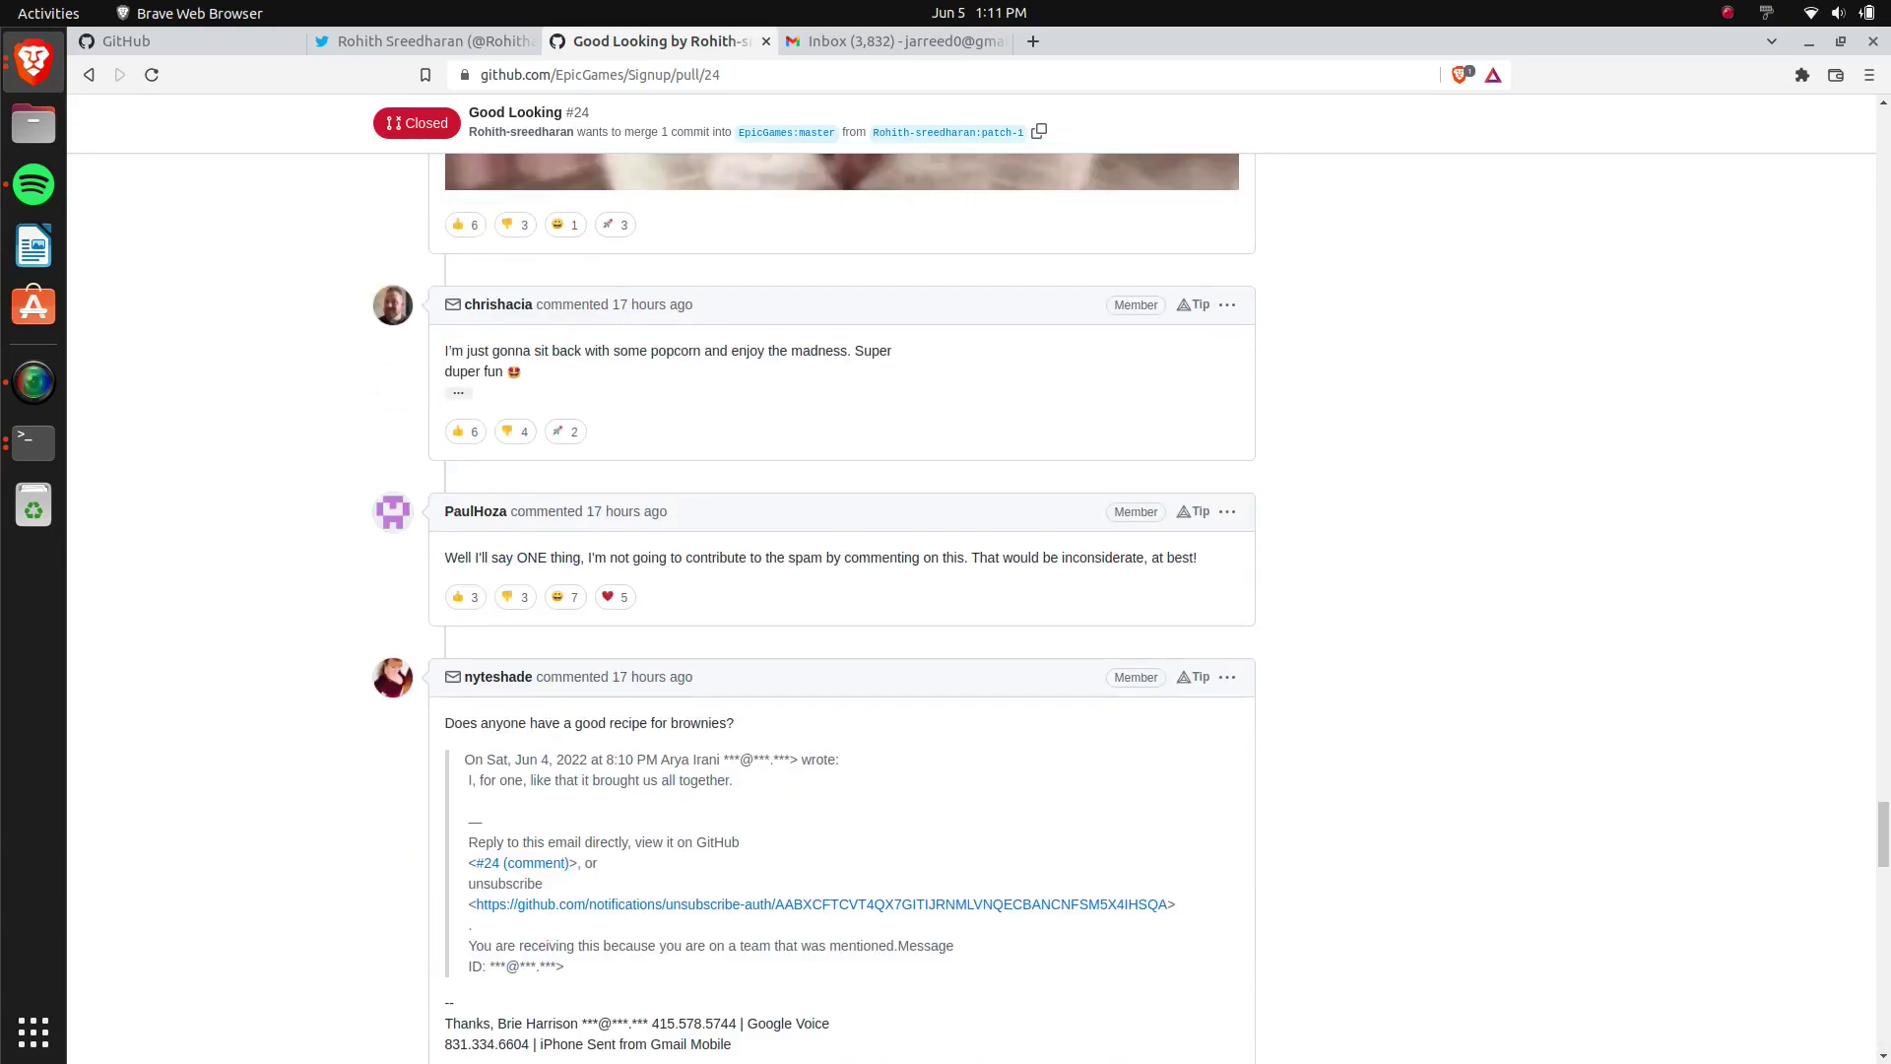
pyautogui.scroll(5, 842, 591)
pyautogui.scroll(5, 842, 592)
pyautogui.scroll(5, 842, 591)
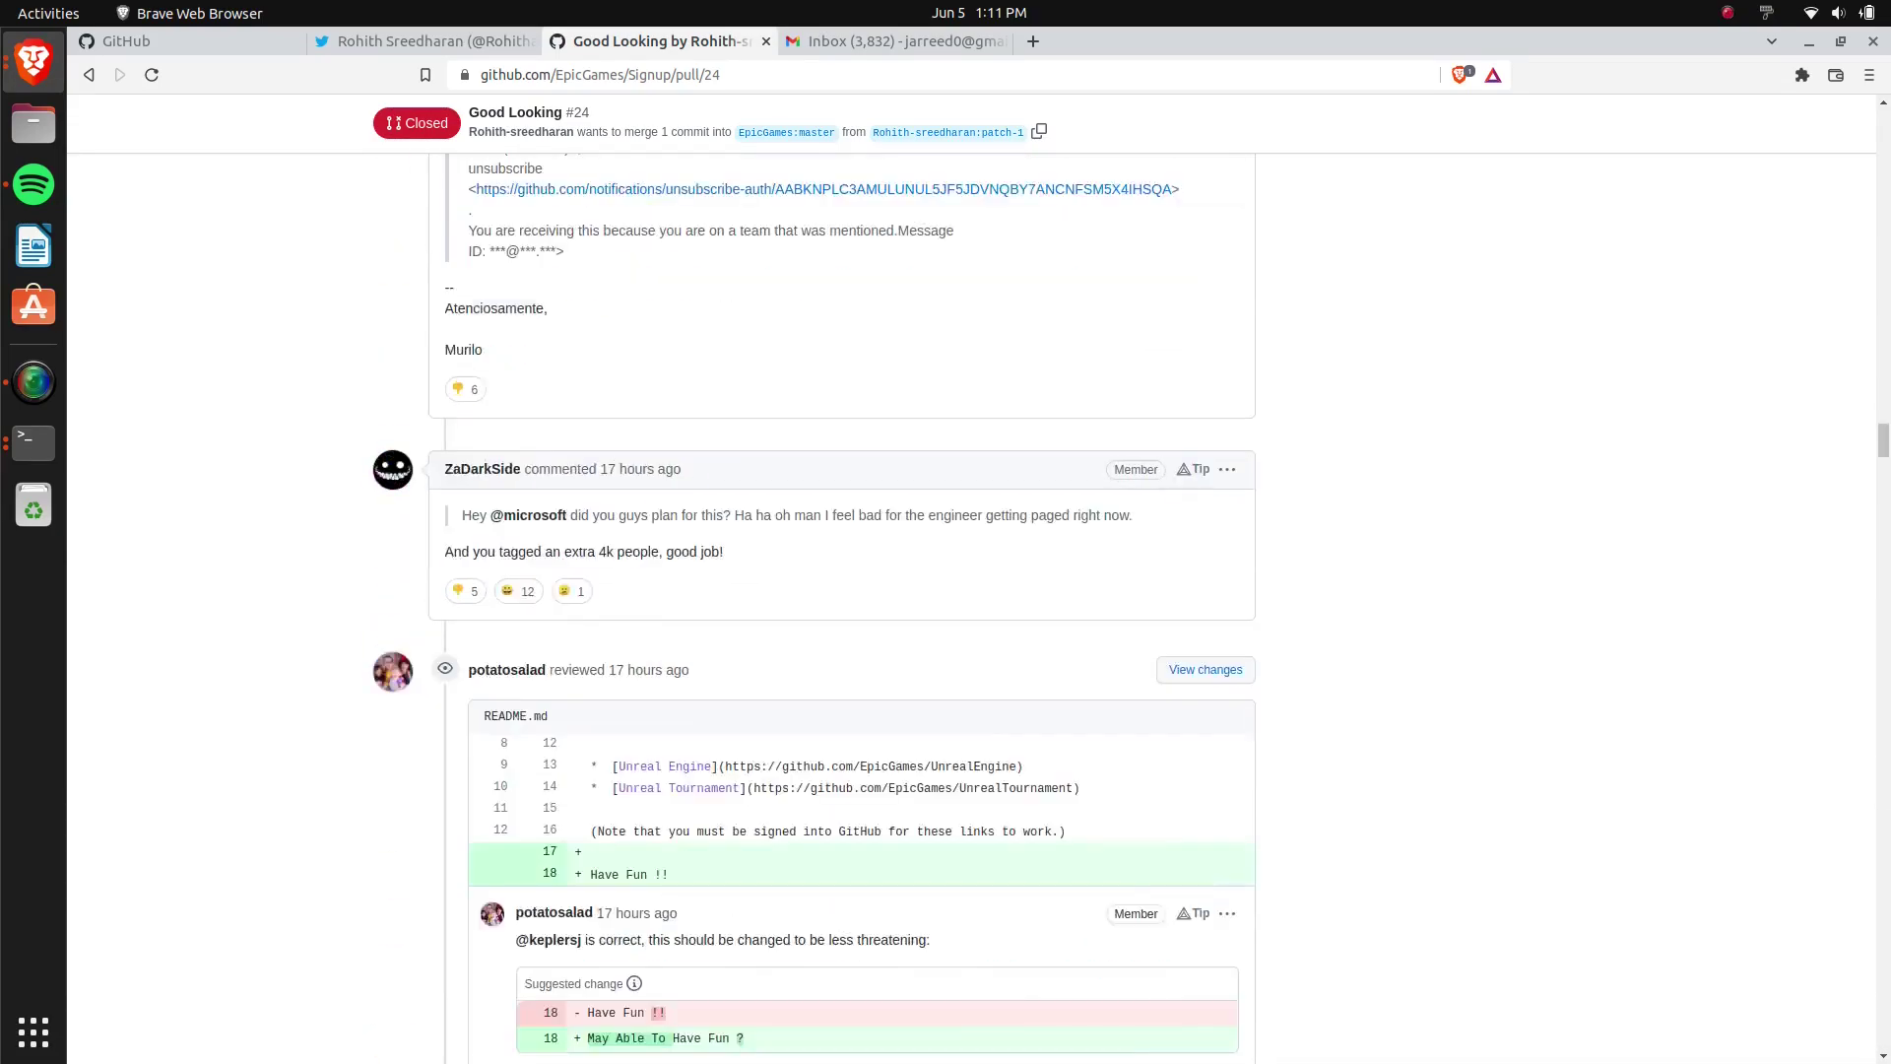
pyautogui.scroll(3, 843, 591)
pyautogui.scroll(5, 843, 591)
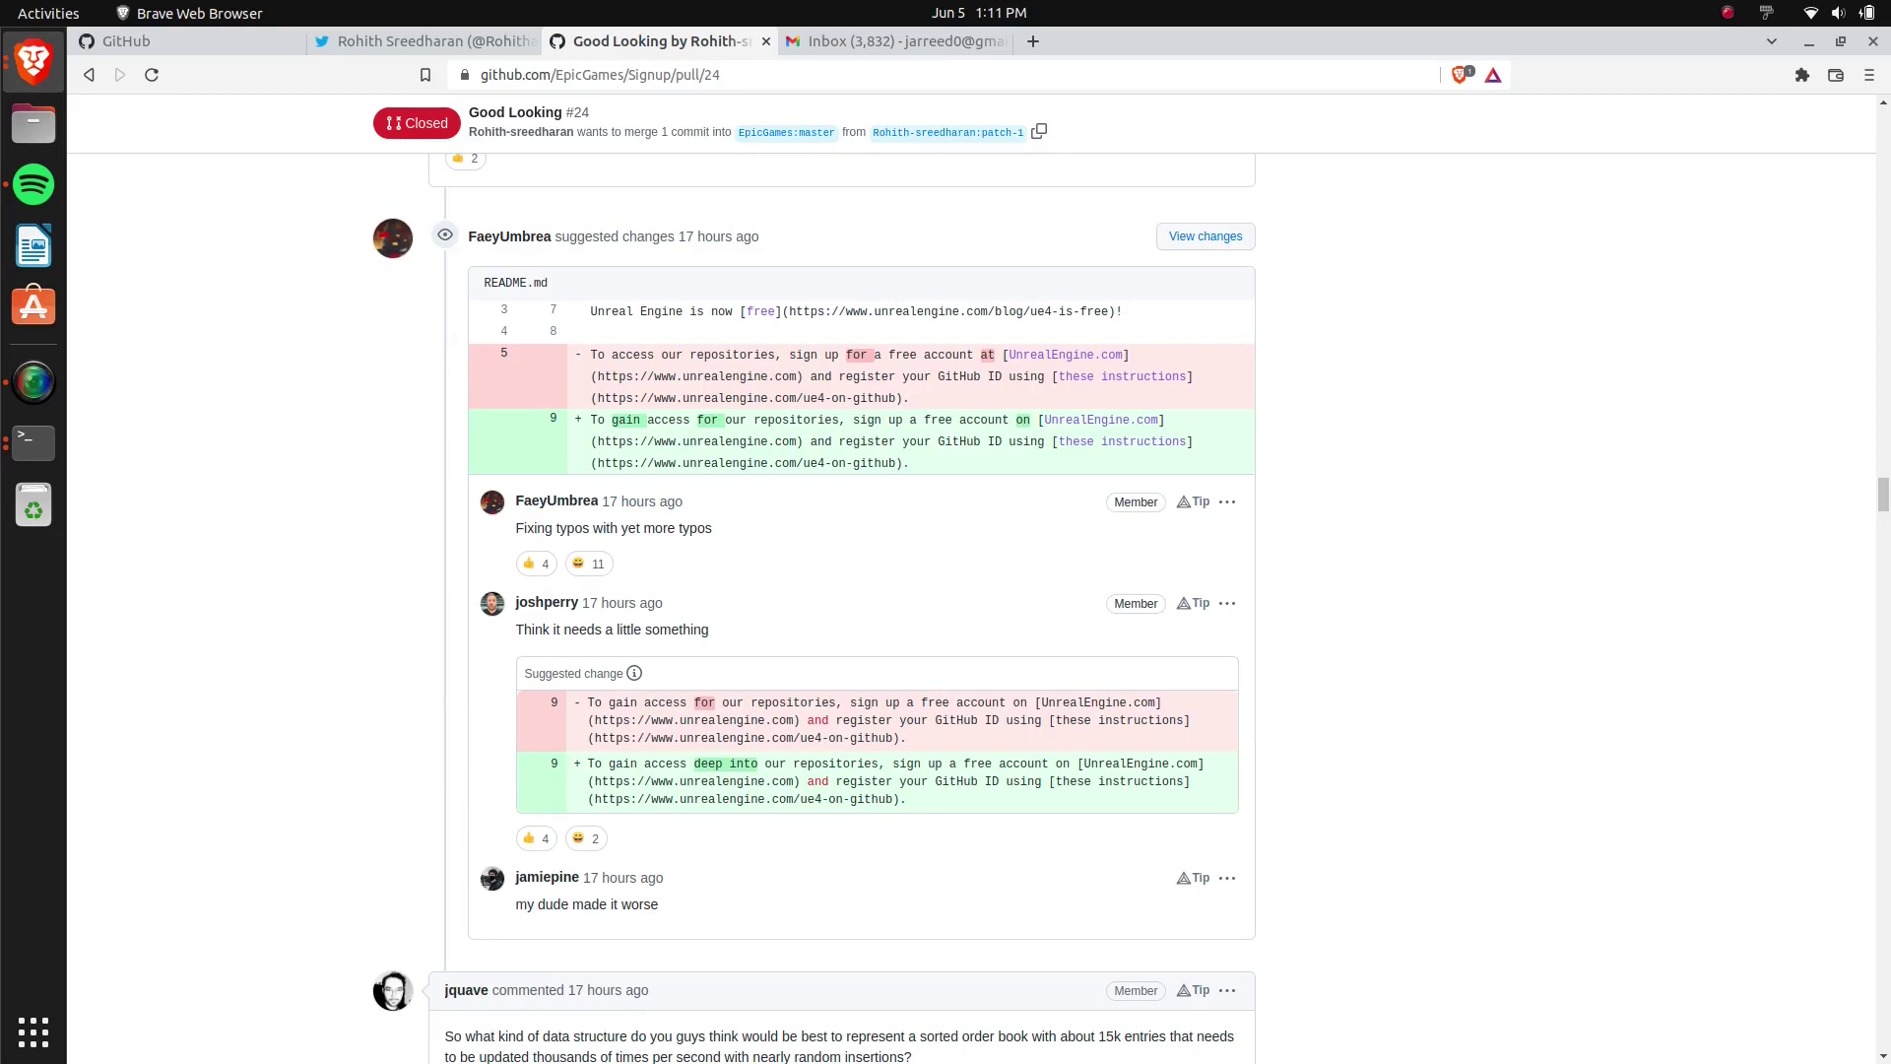
pyautogui.moveTo(592, 355); pyautogui.dragTo(993, 354)
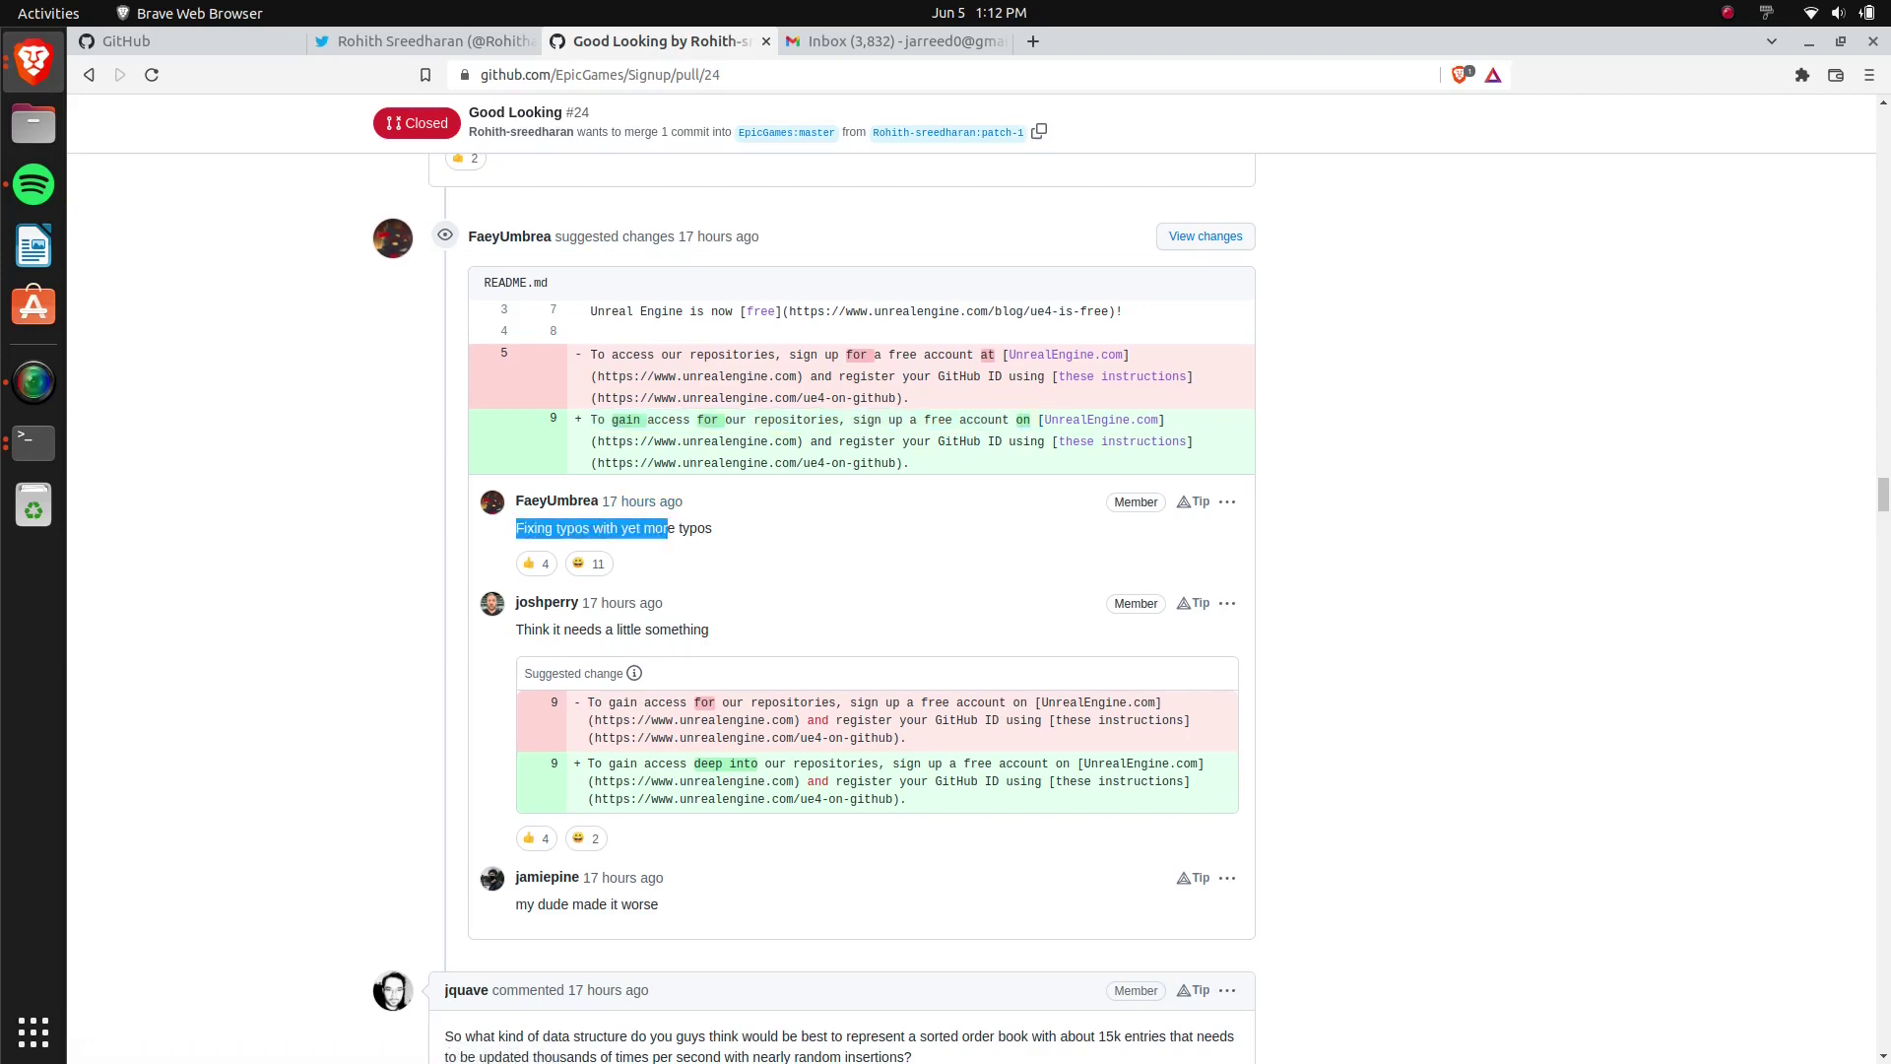
pyautogui.scroll(-5, 815, 601)
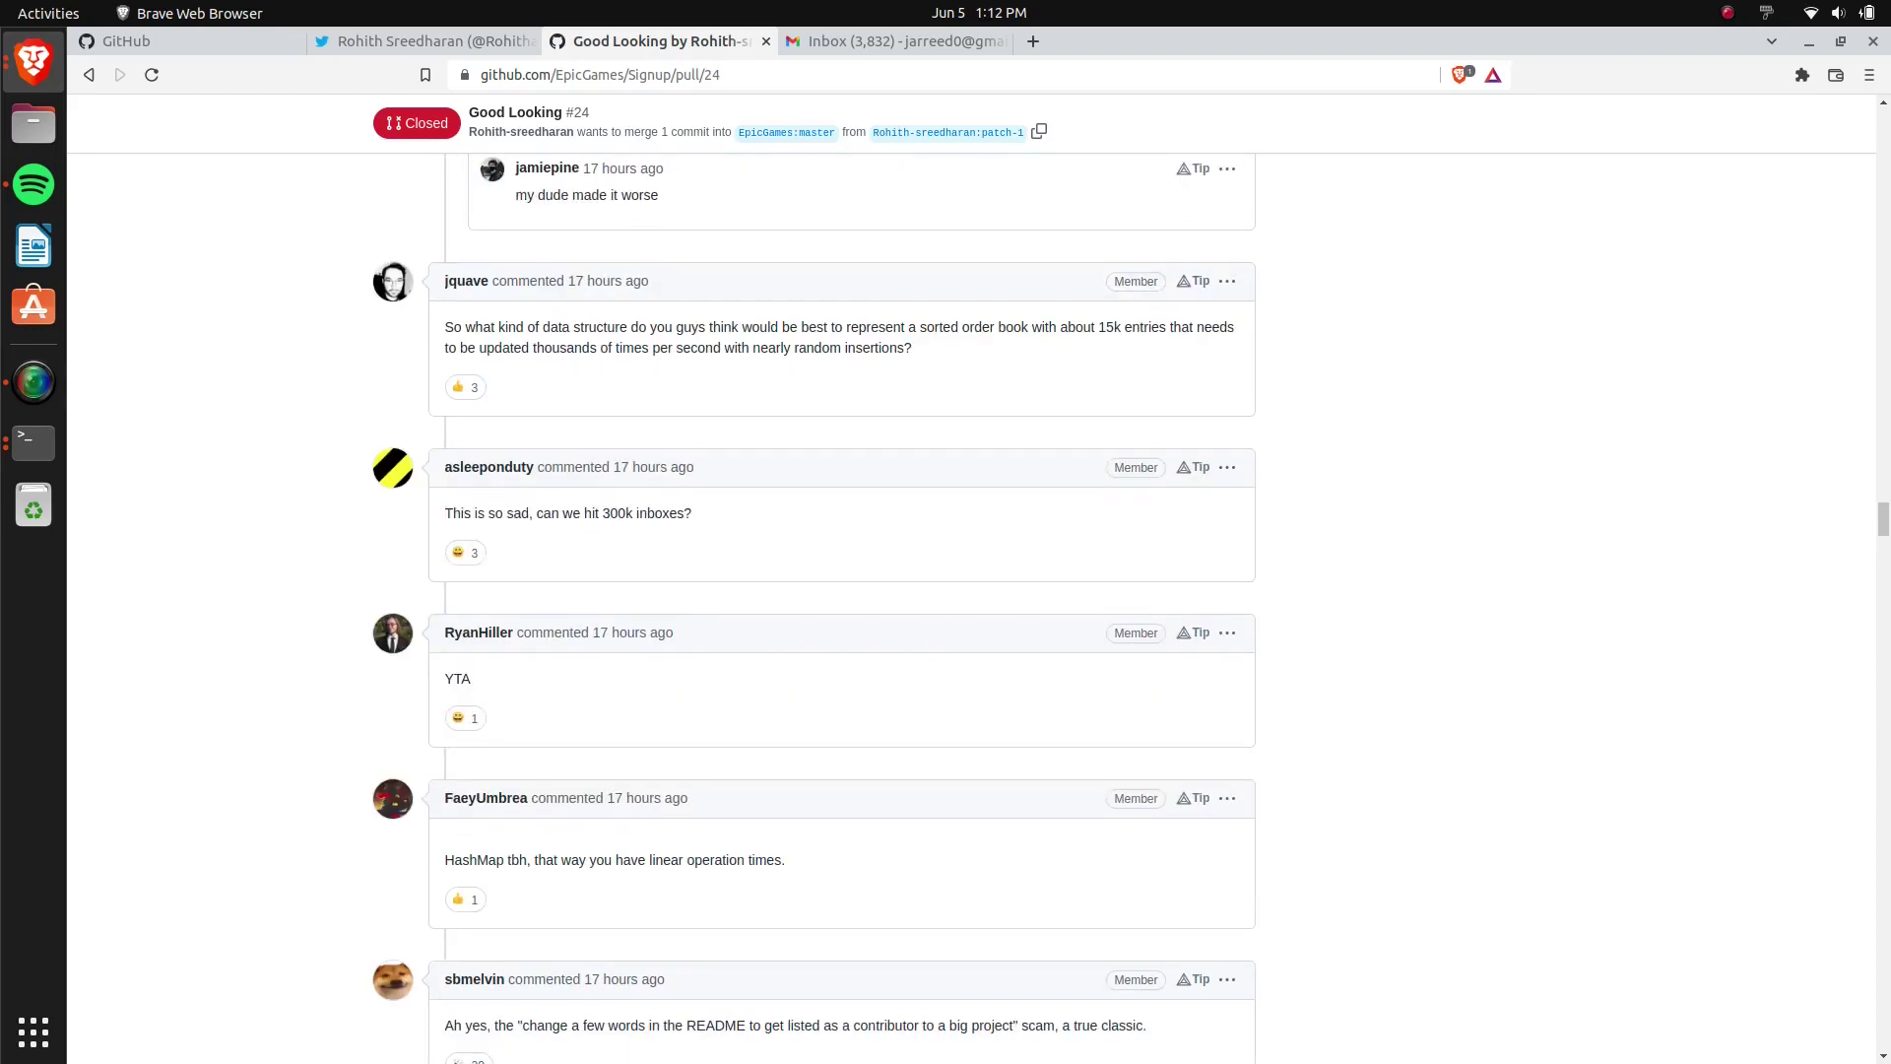
pyautogui.scroll(7, 814, 601)
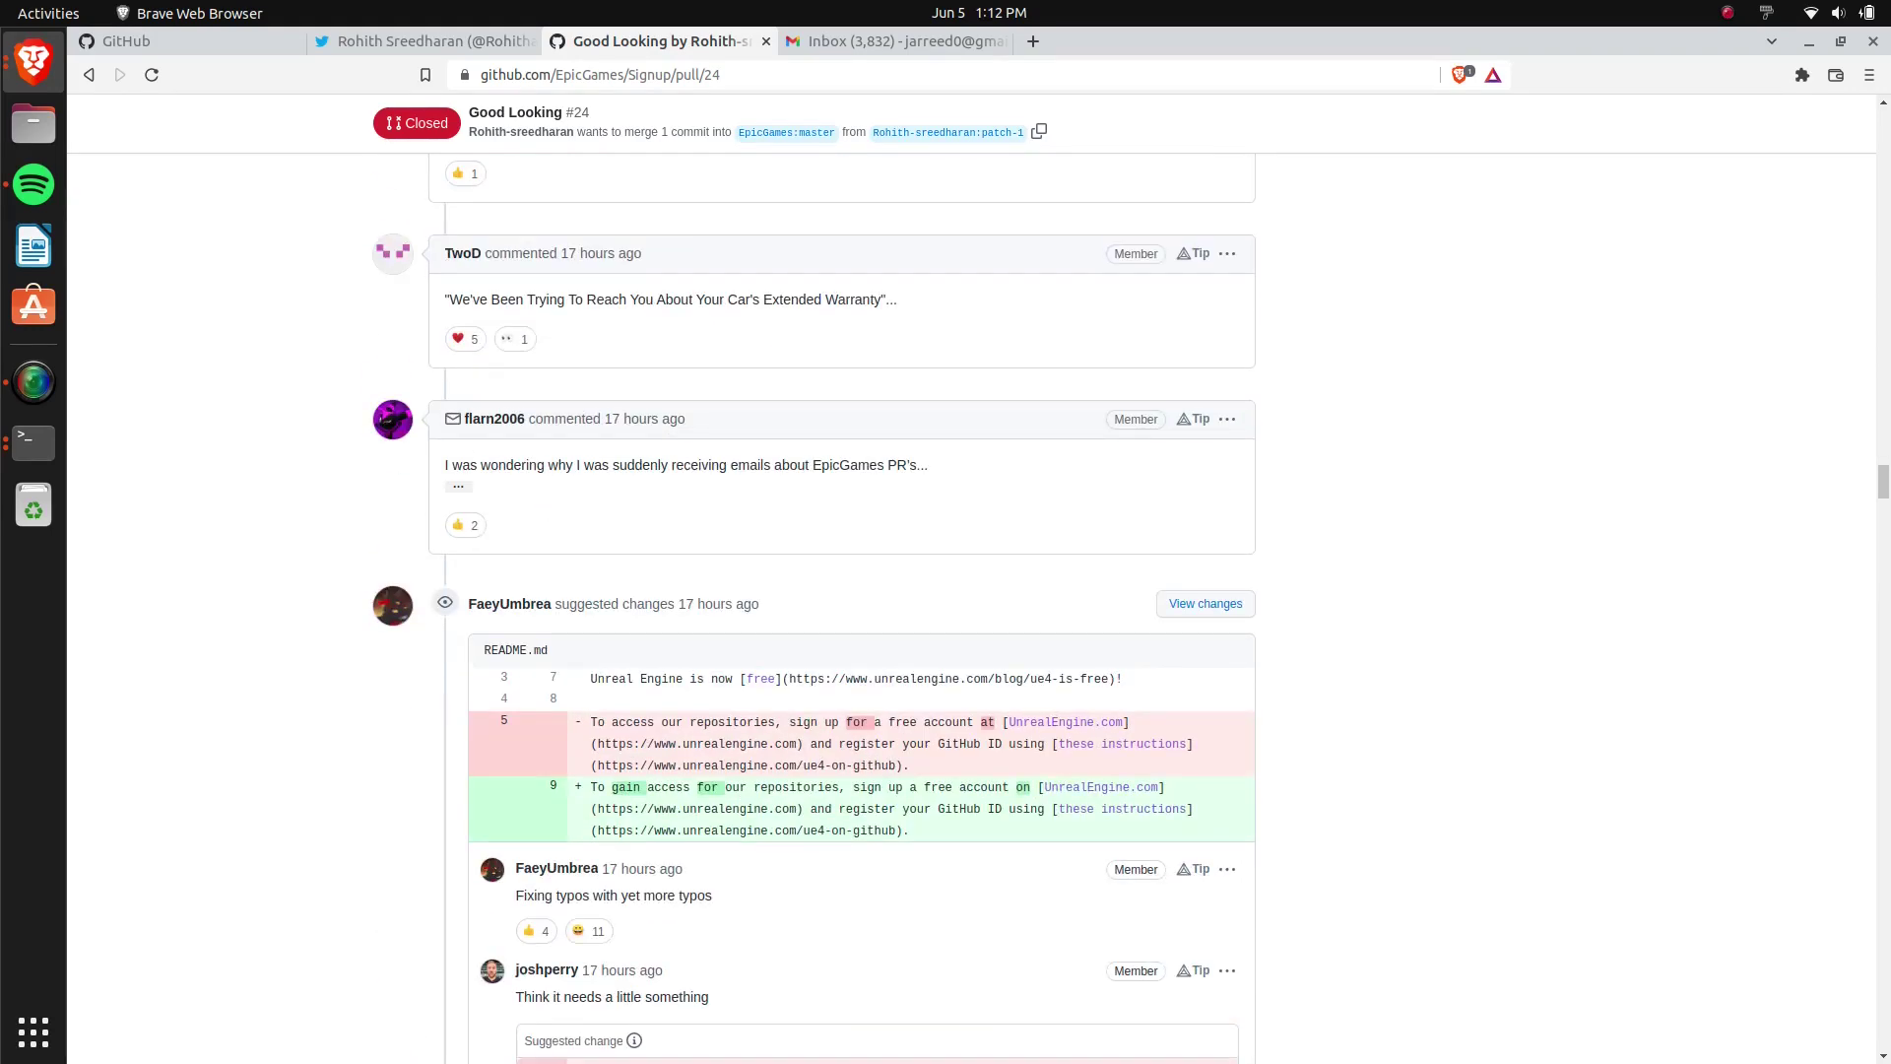
# Go to the author's Twitter profile and open Rohith Sreedharan's apology tweet thread.
pyautogui.hotkey('ctrl', 'pageup')
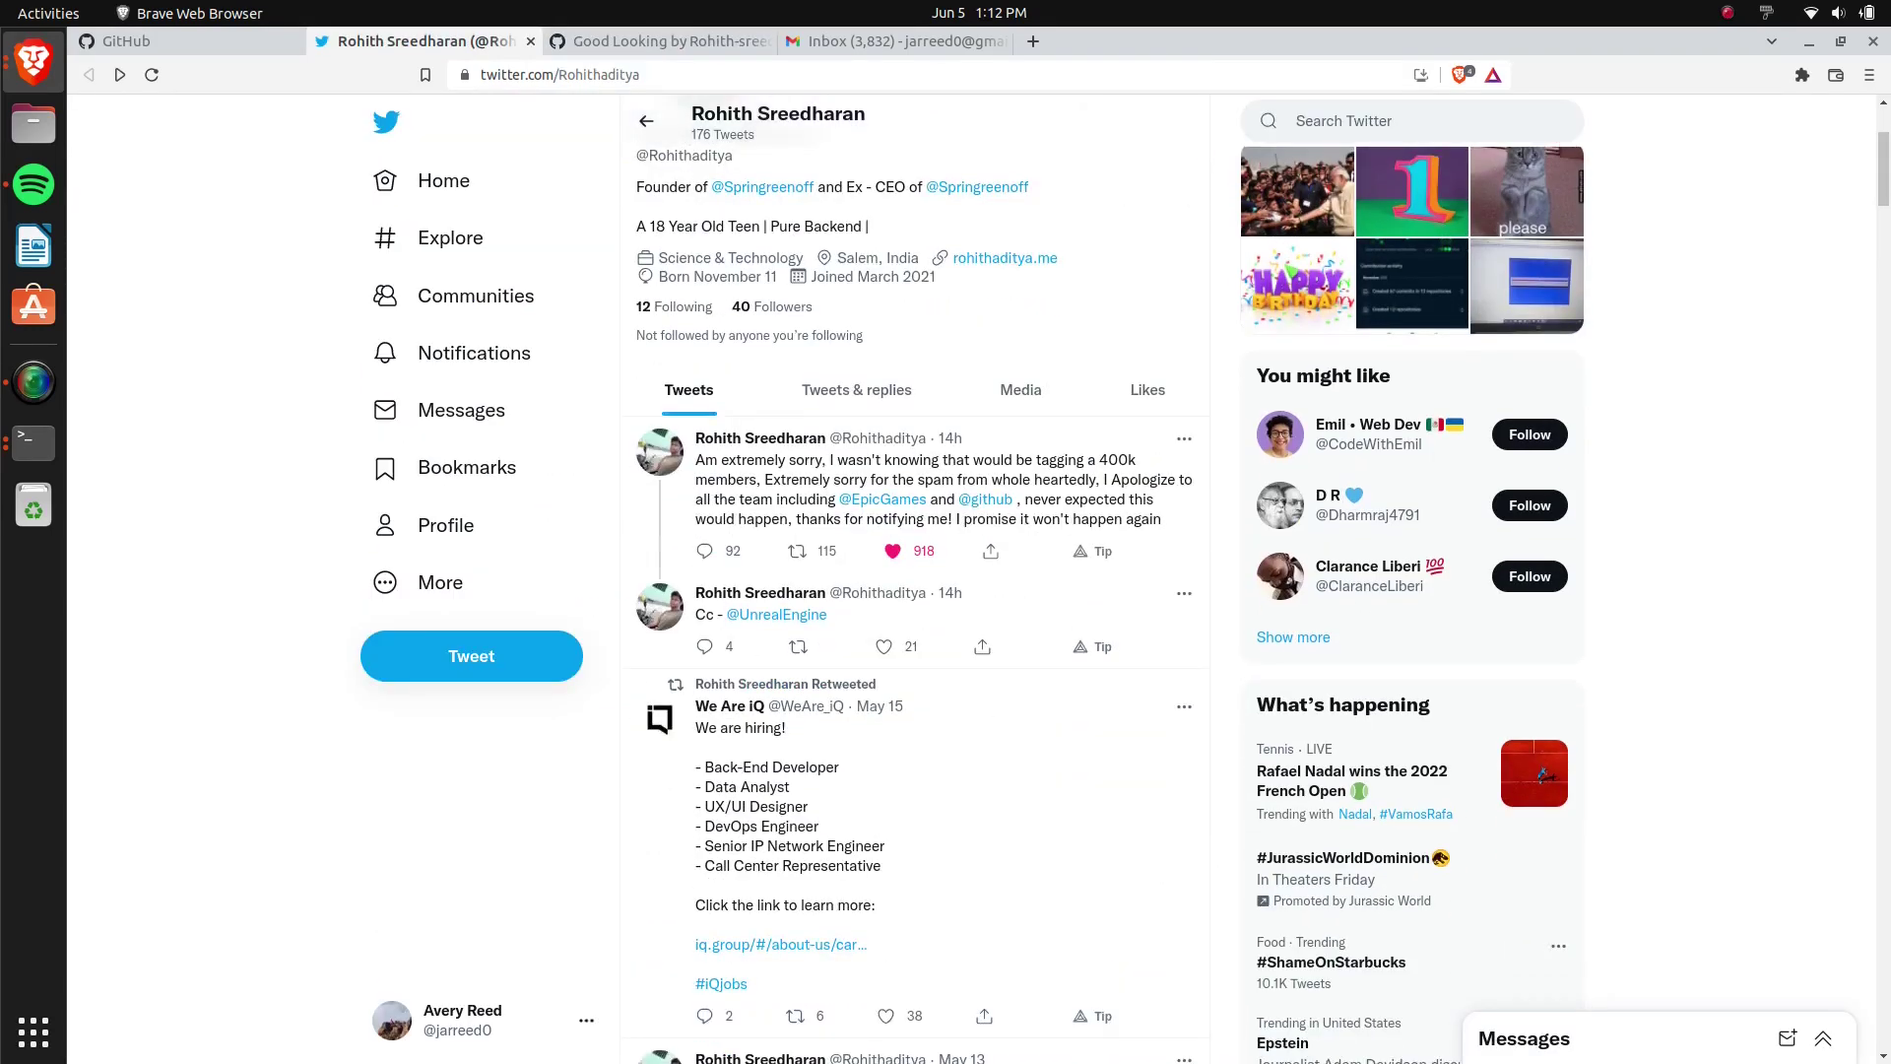
pyautogui.click(916, 488)
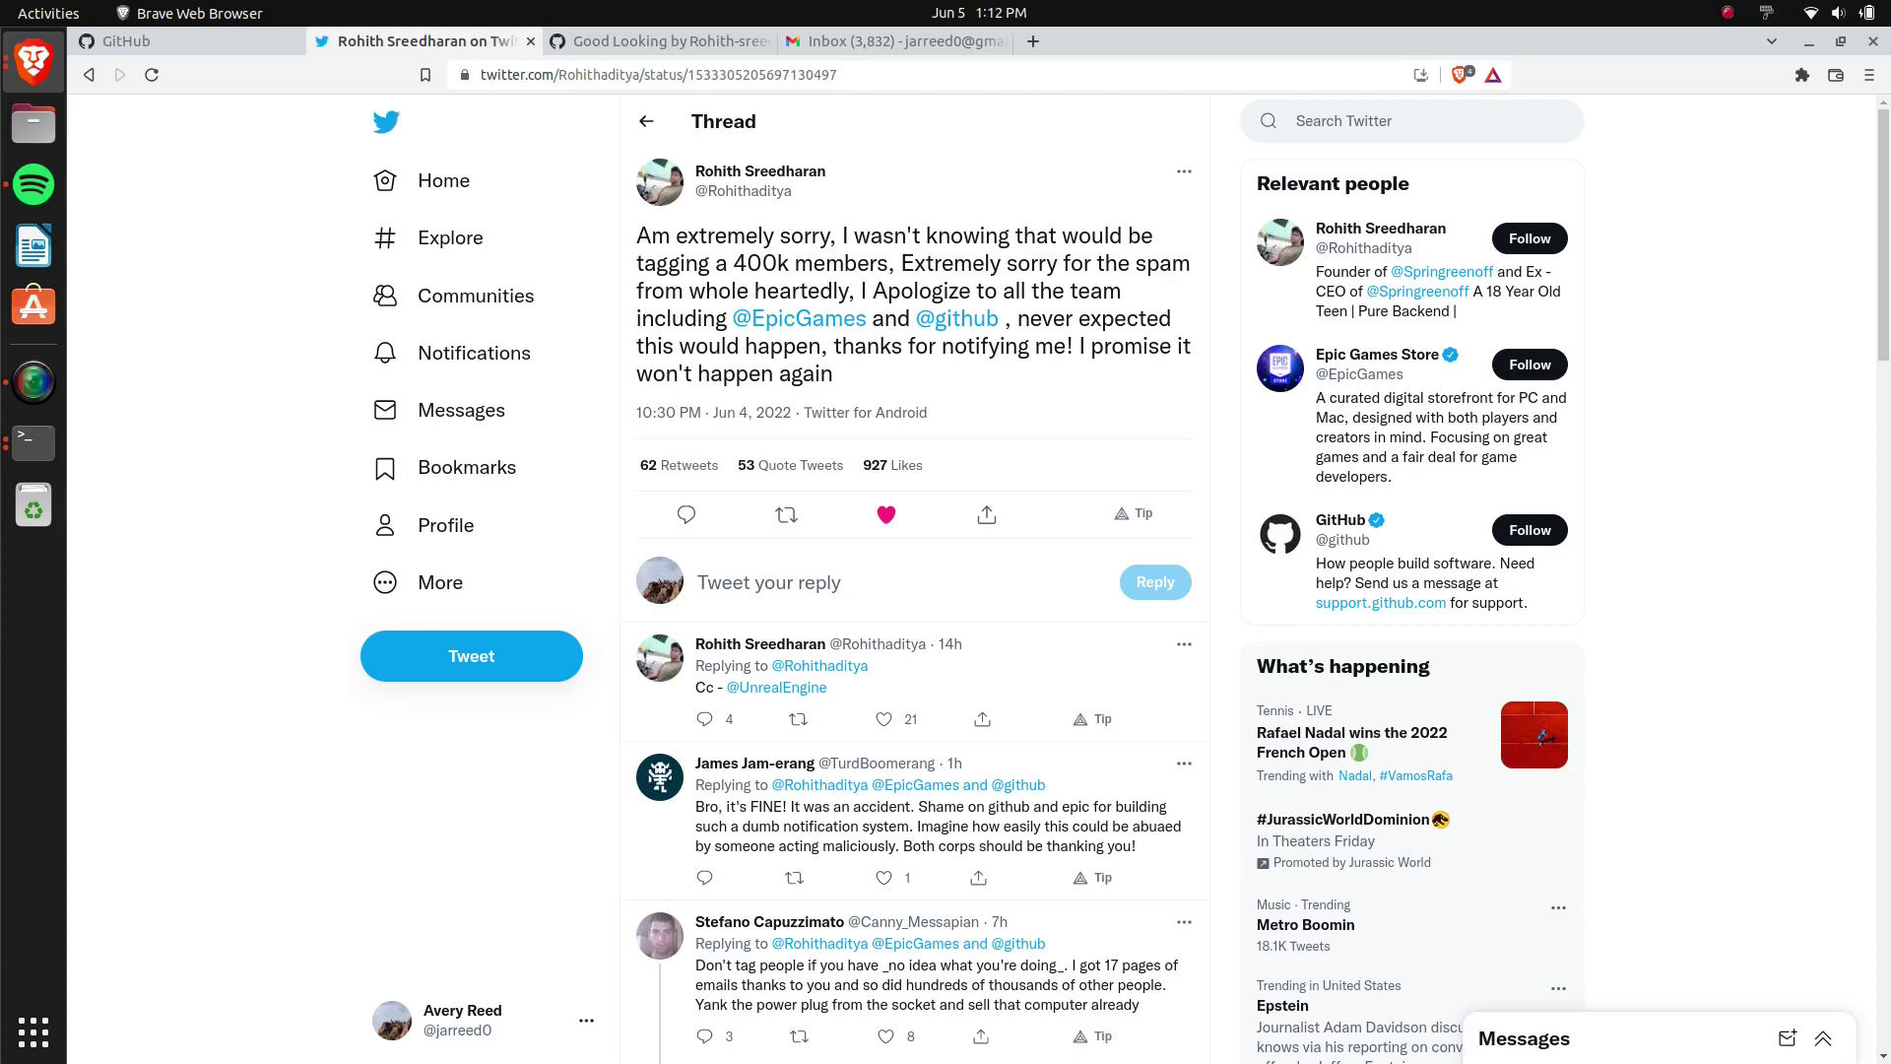
pyautogui.scroll(-1, 946, 591)
# Return to the GitHub tab showing the Good Looking #24 pull request.
pyautogui.hotkey('ctrl', 'Tab')
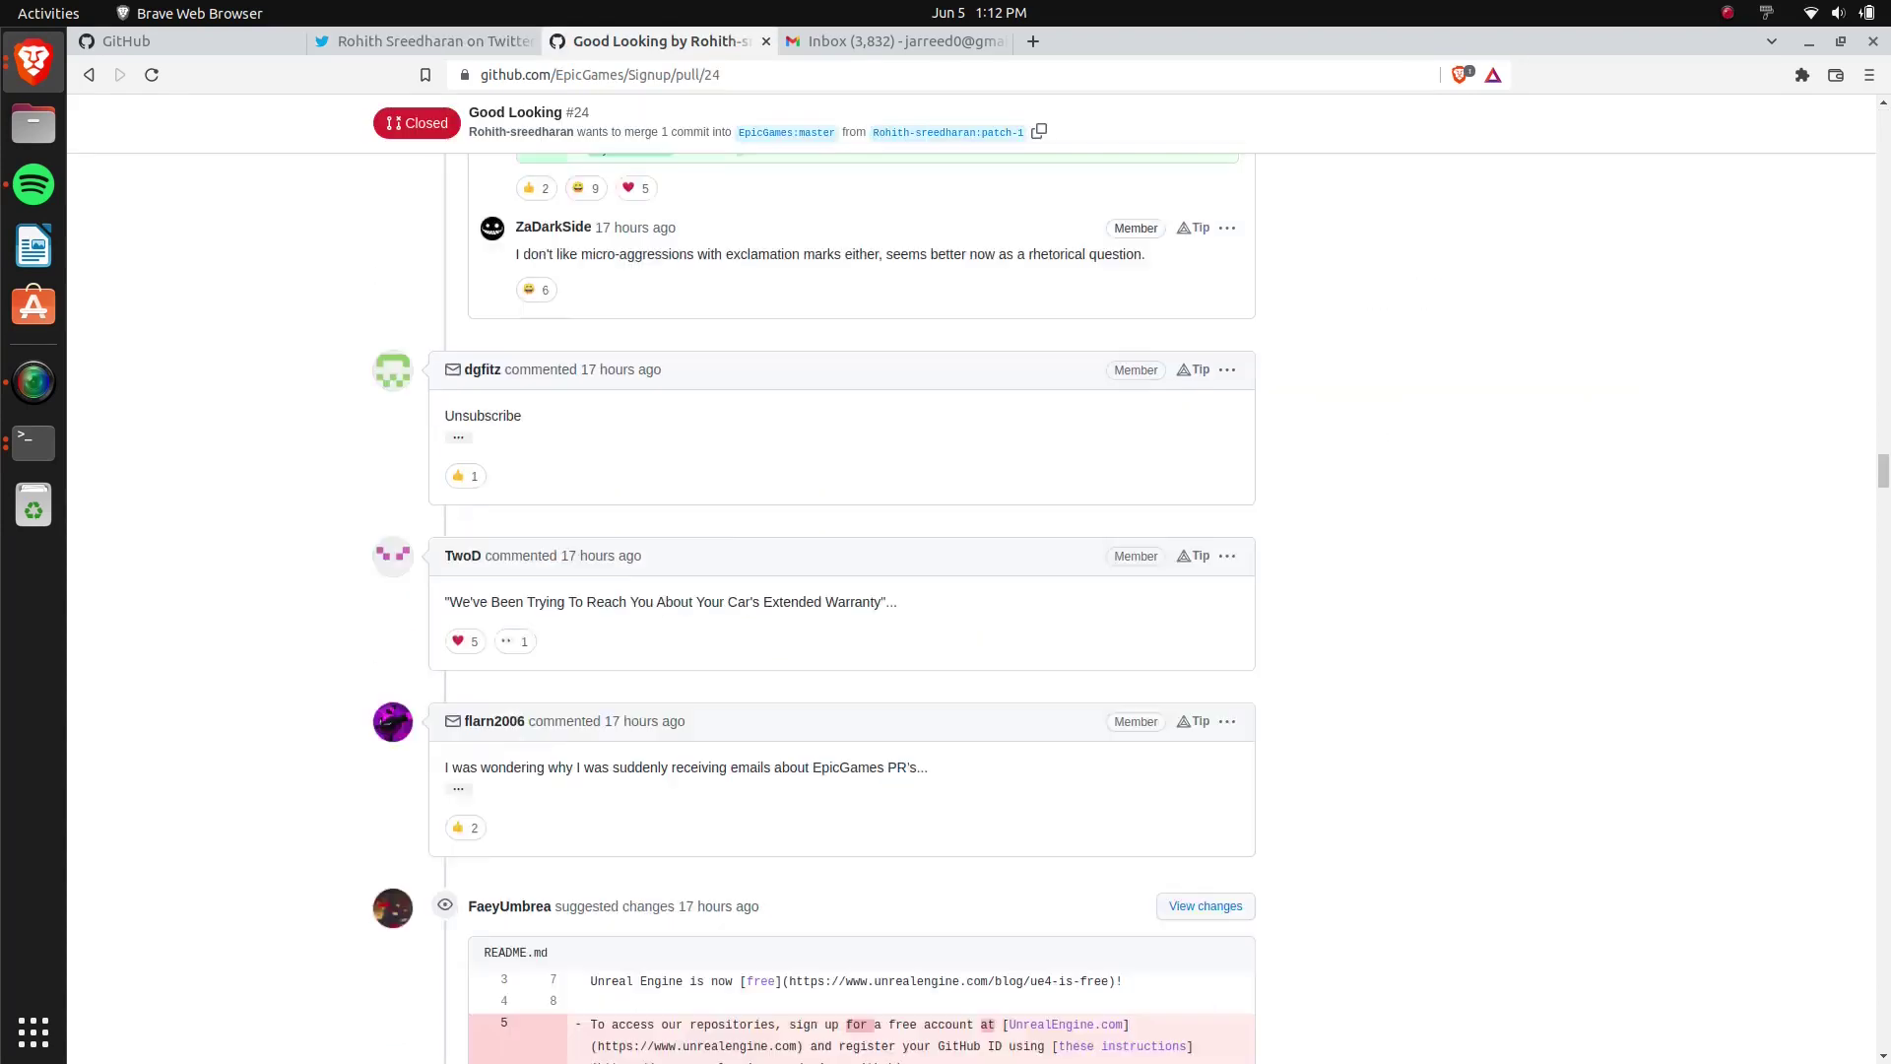
pyautogui.scroll(-5, 842, 592)
pyautogui.scroll(-5, 842, 591)
pyautogui.scroll(-5, 842, 590)
pyautogui.scroll(5, 843, 591)
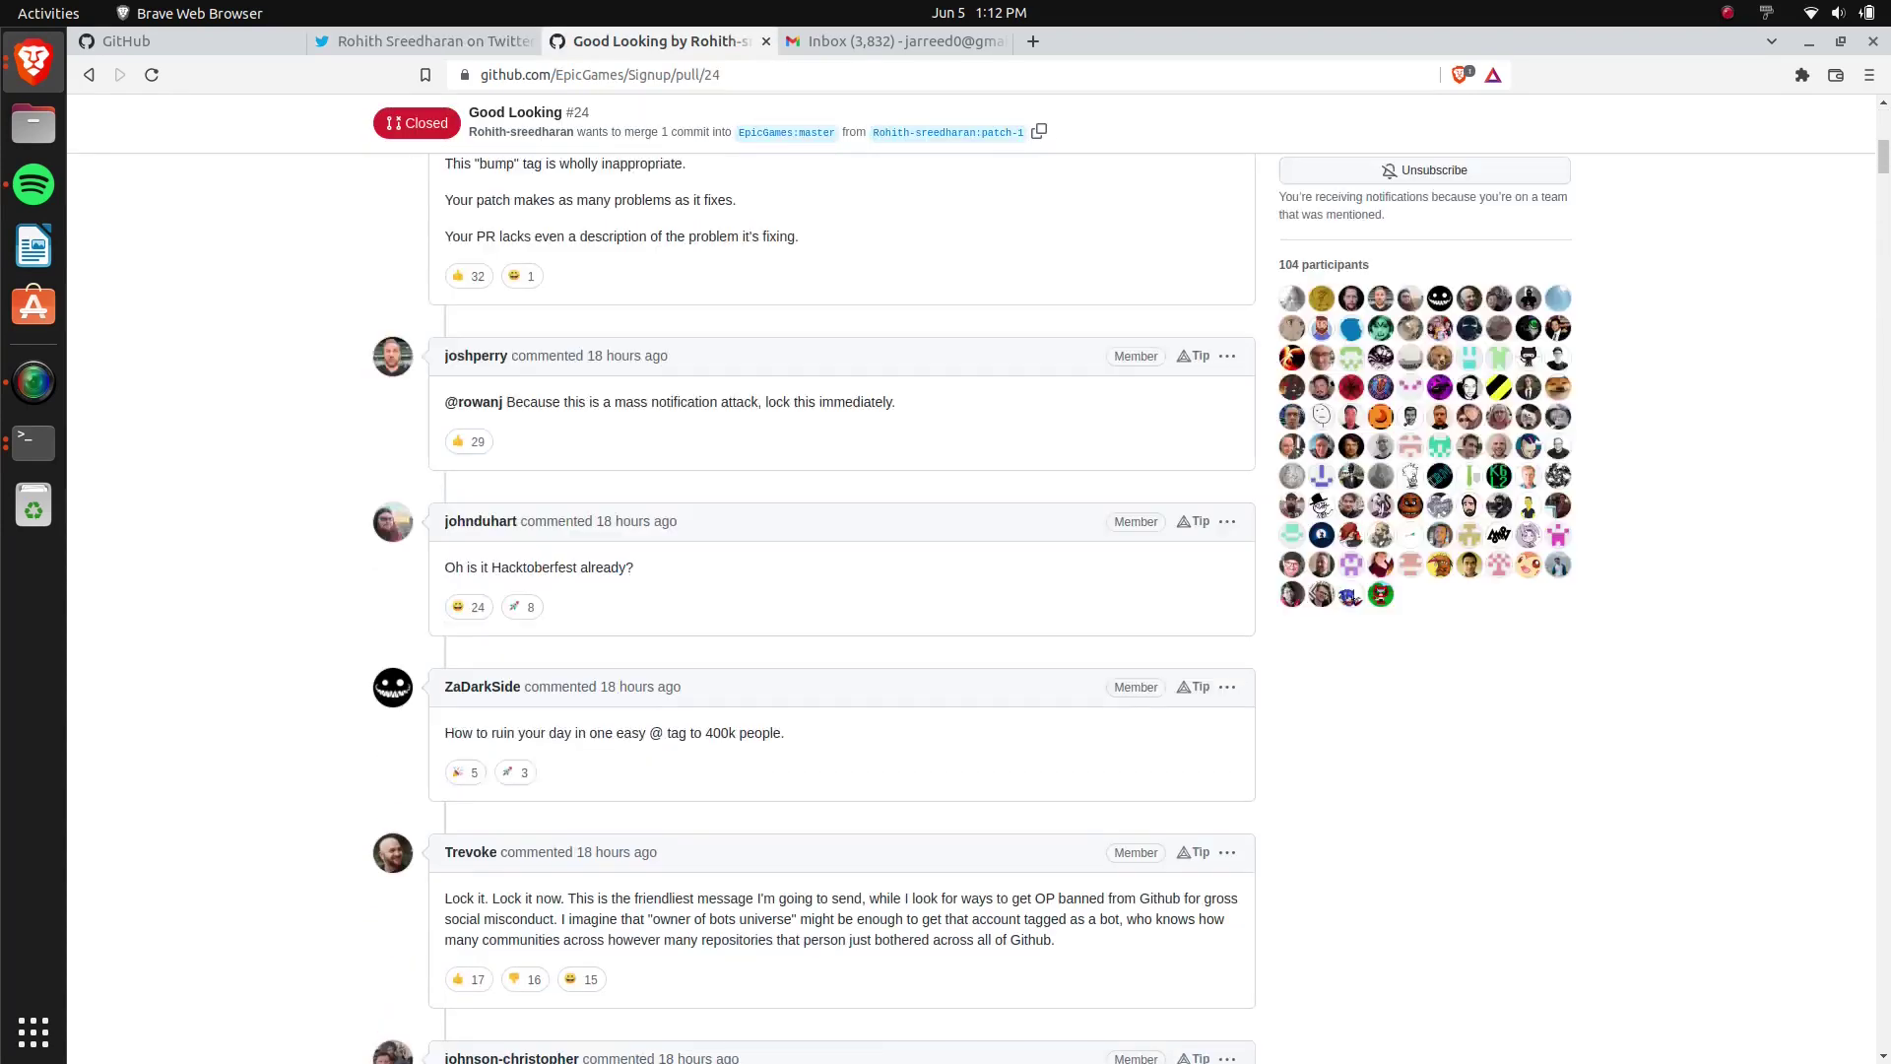
pyautogui.scroll(5, 842, 592)
pyautogui.moveTo(963, 512)
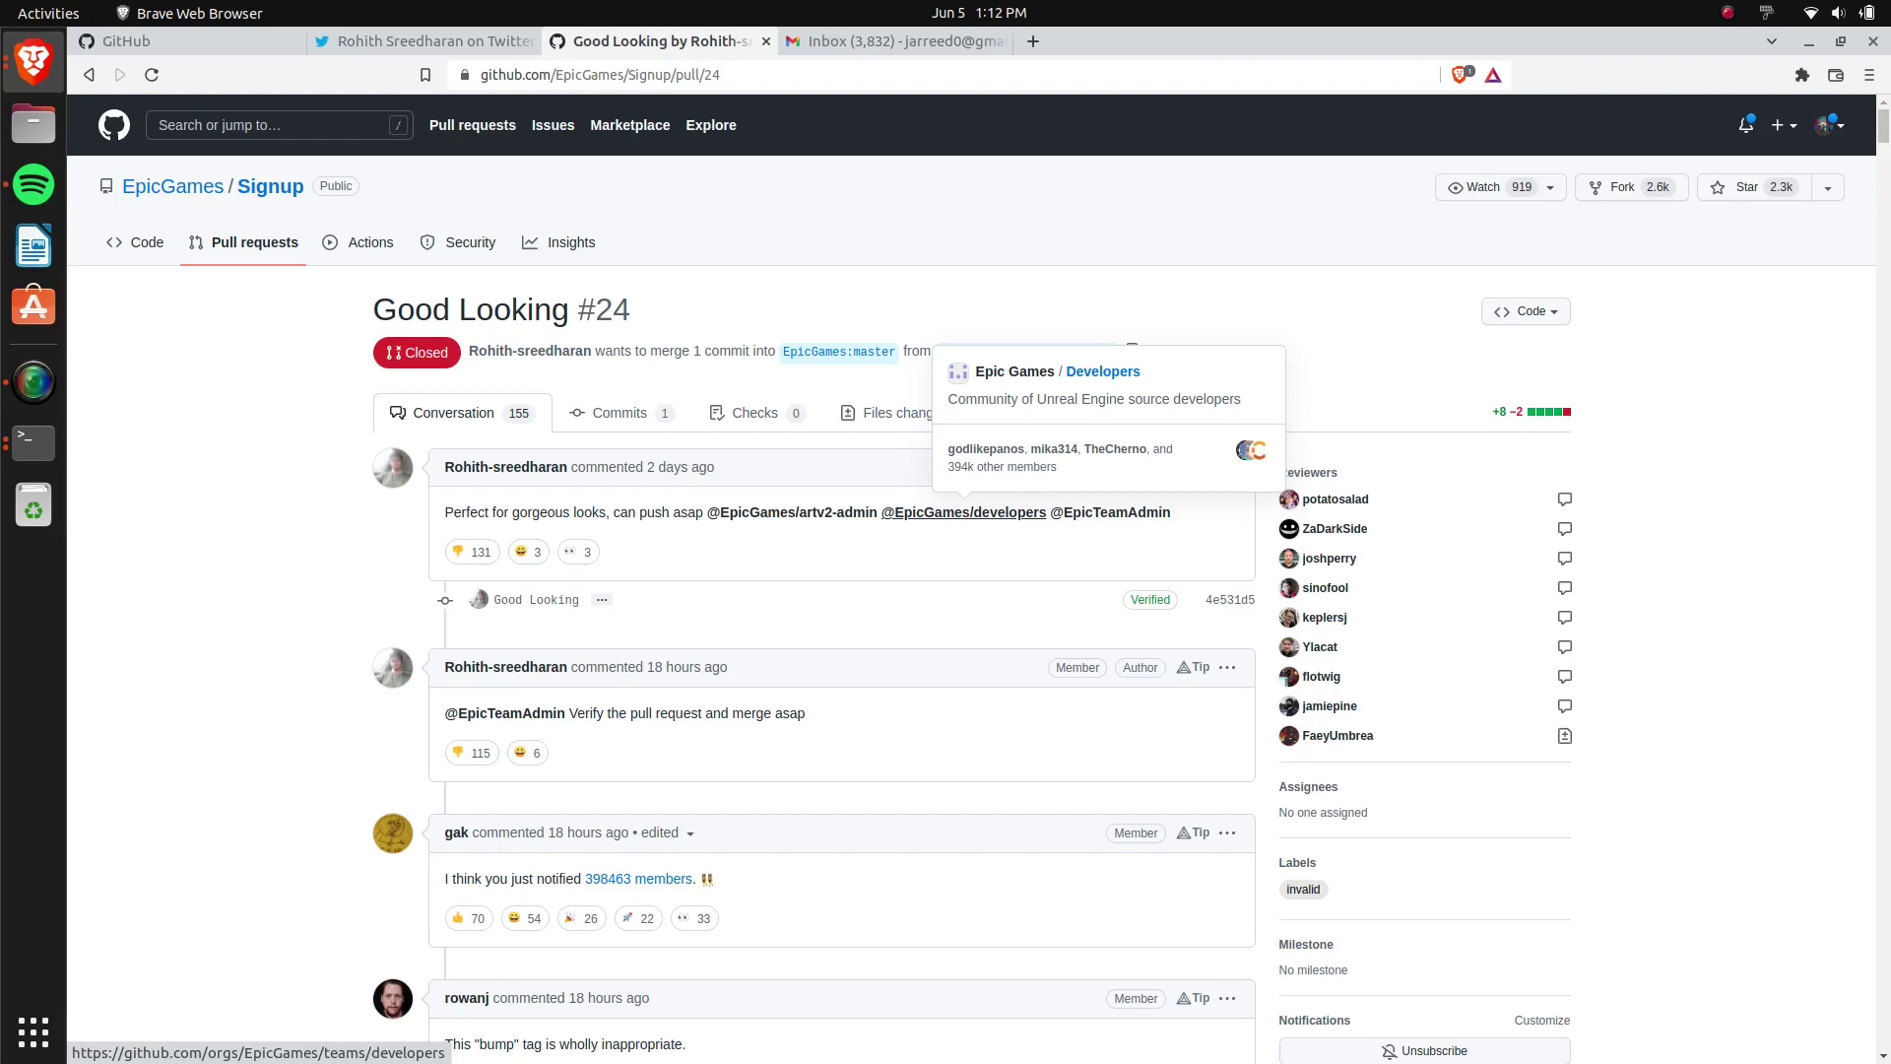
# Peek at Gmail, return to PR #24, then reach the GitHub home feed tab.
pyautogui.hotkey('ctrl', 'Tab')
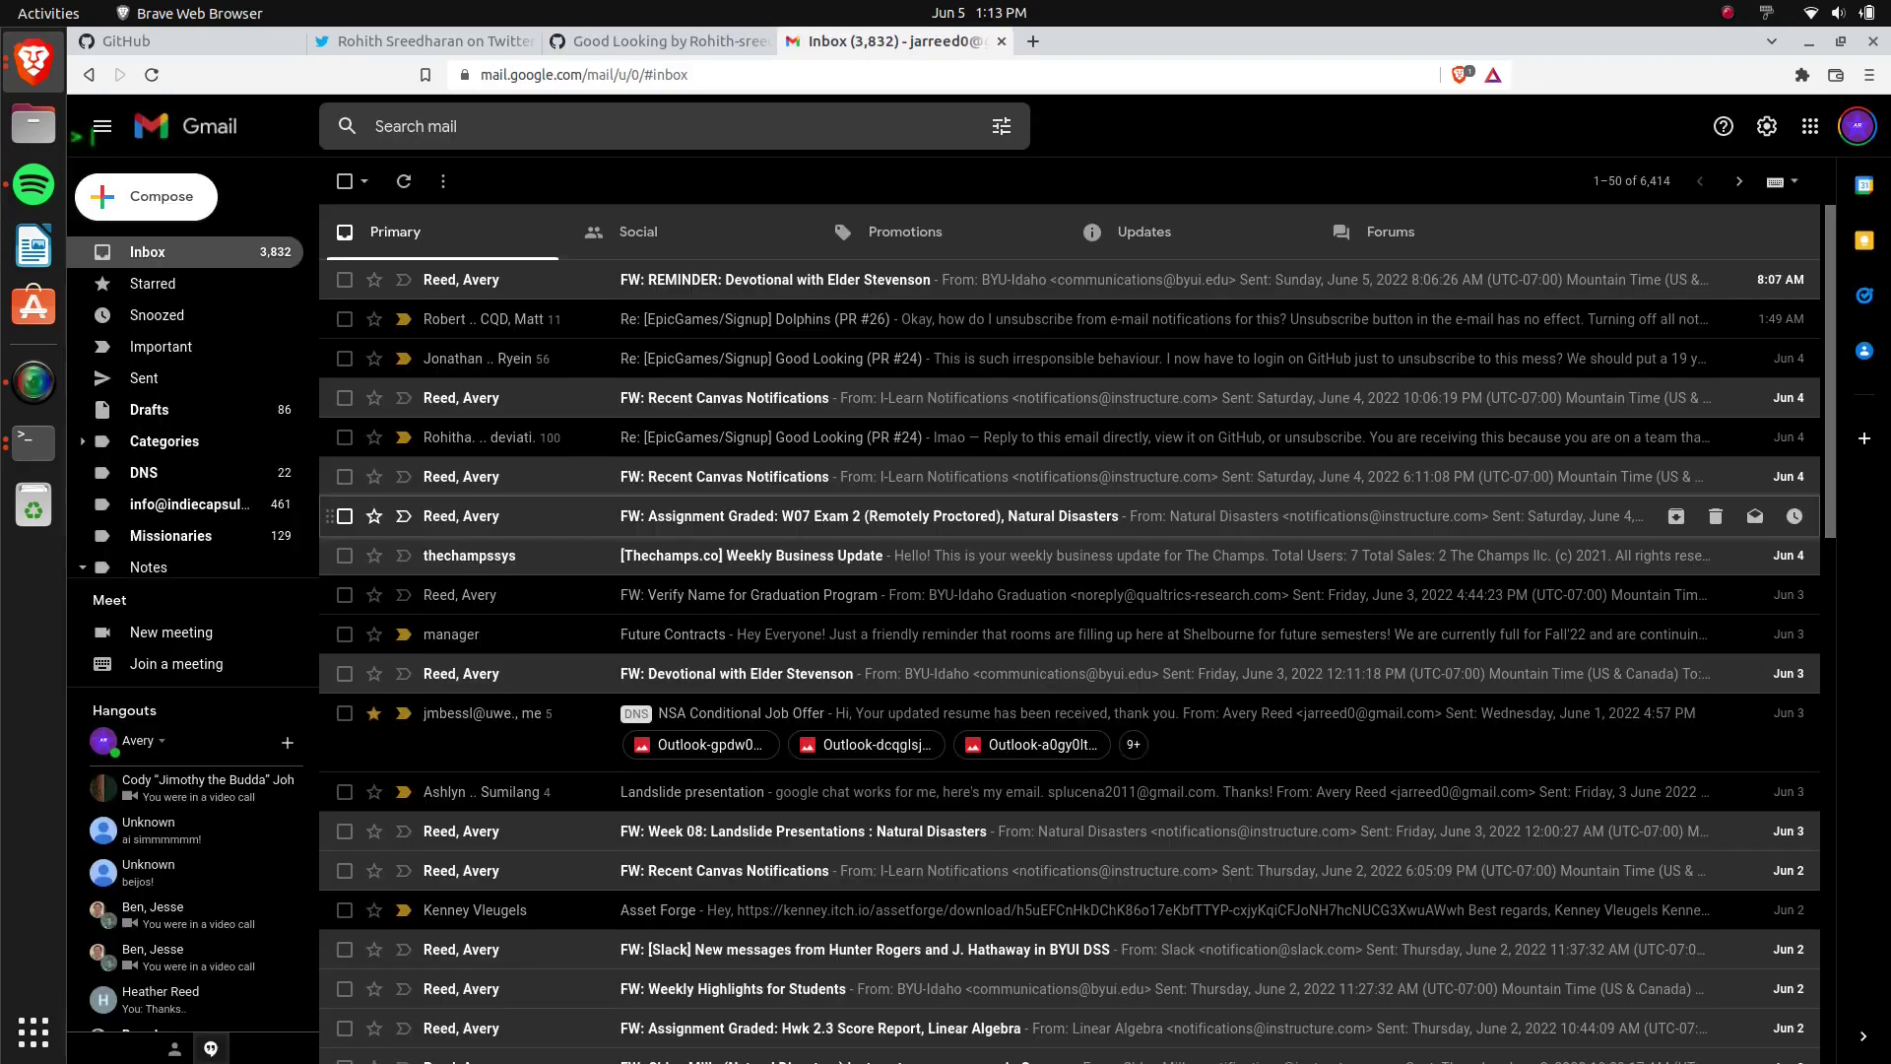
pyautogui.hotkey('ctrl', 'shift', 'Tab')
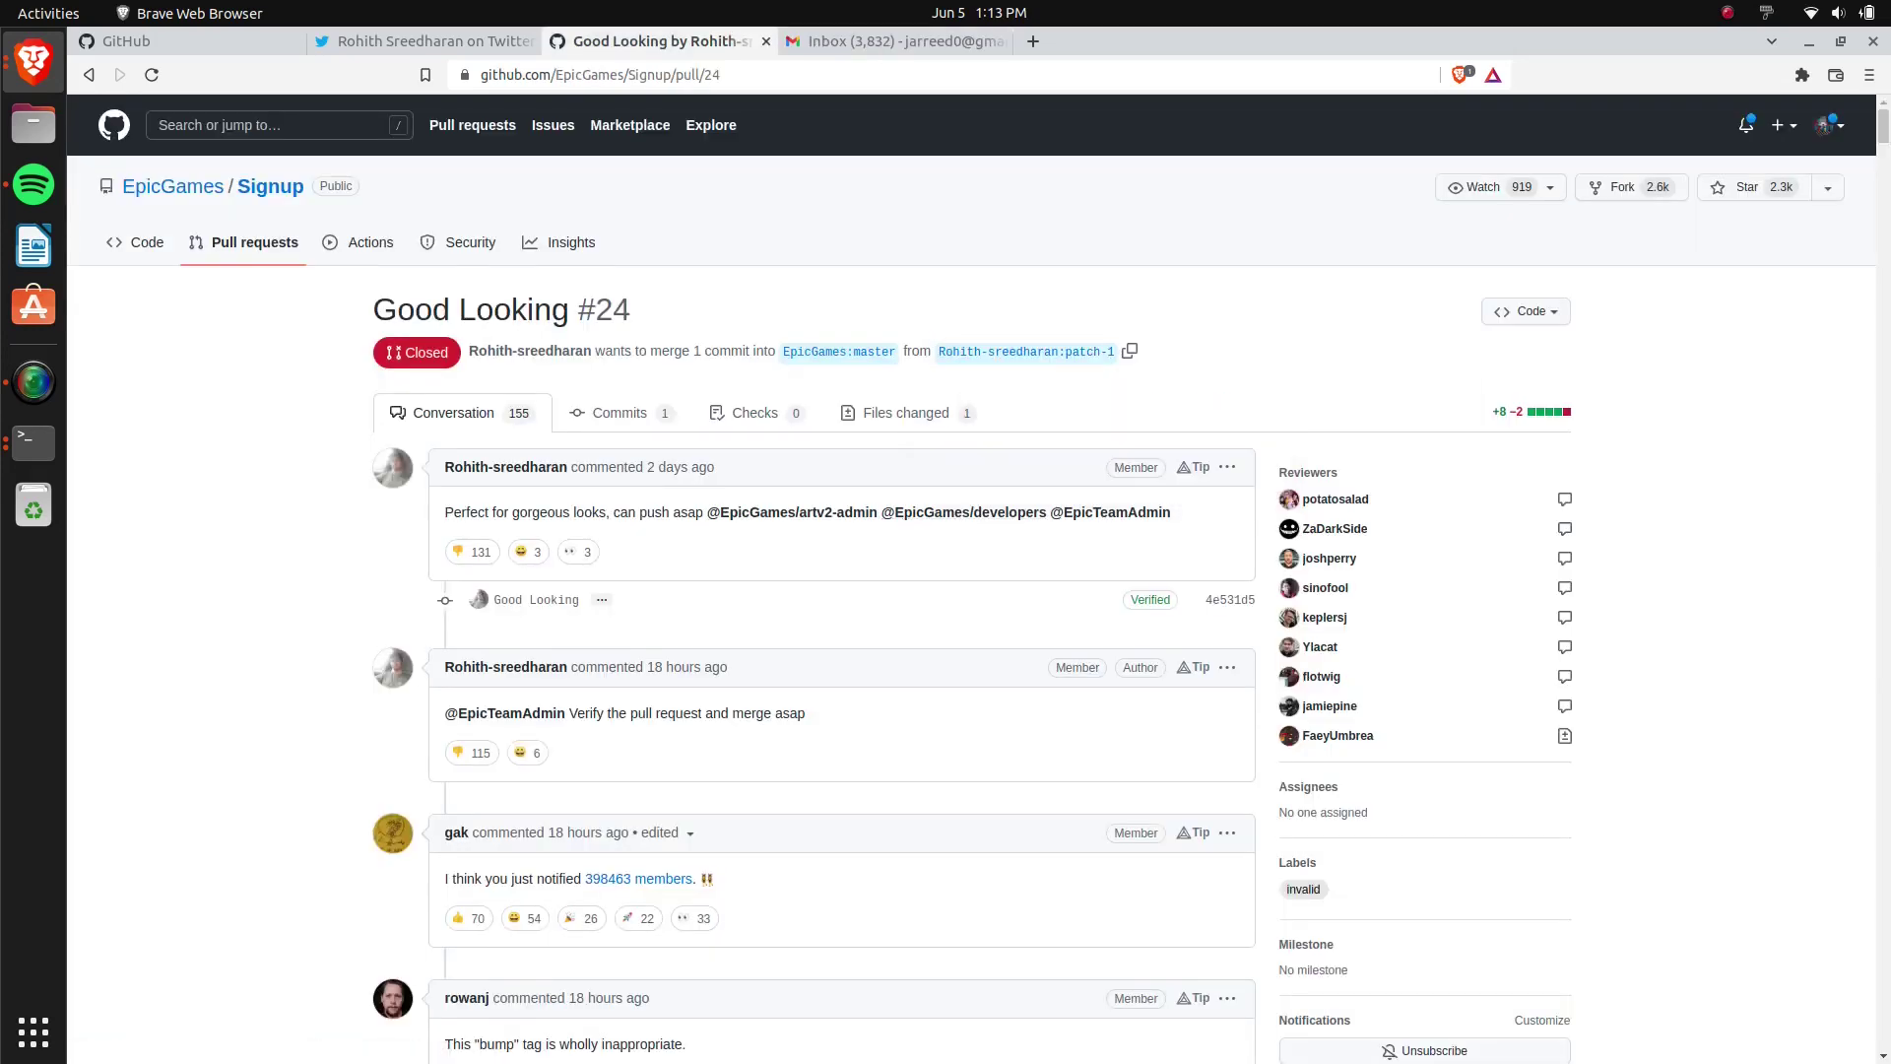
pyautogui.hotkey('ctrl', 'Tab')
pyautogui.hotkey('ctrl', 'Tab')
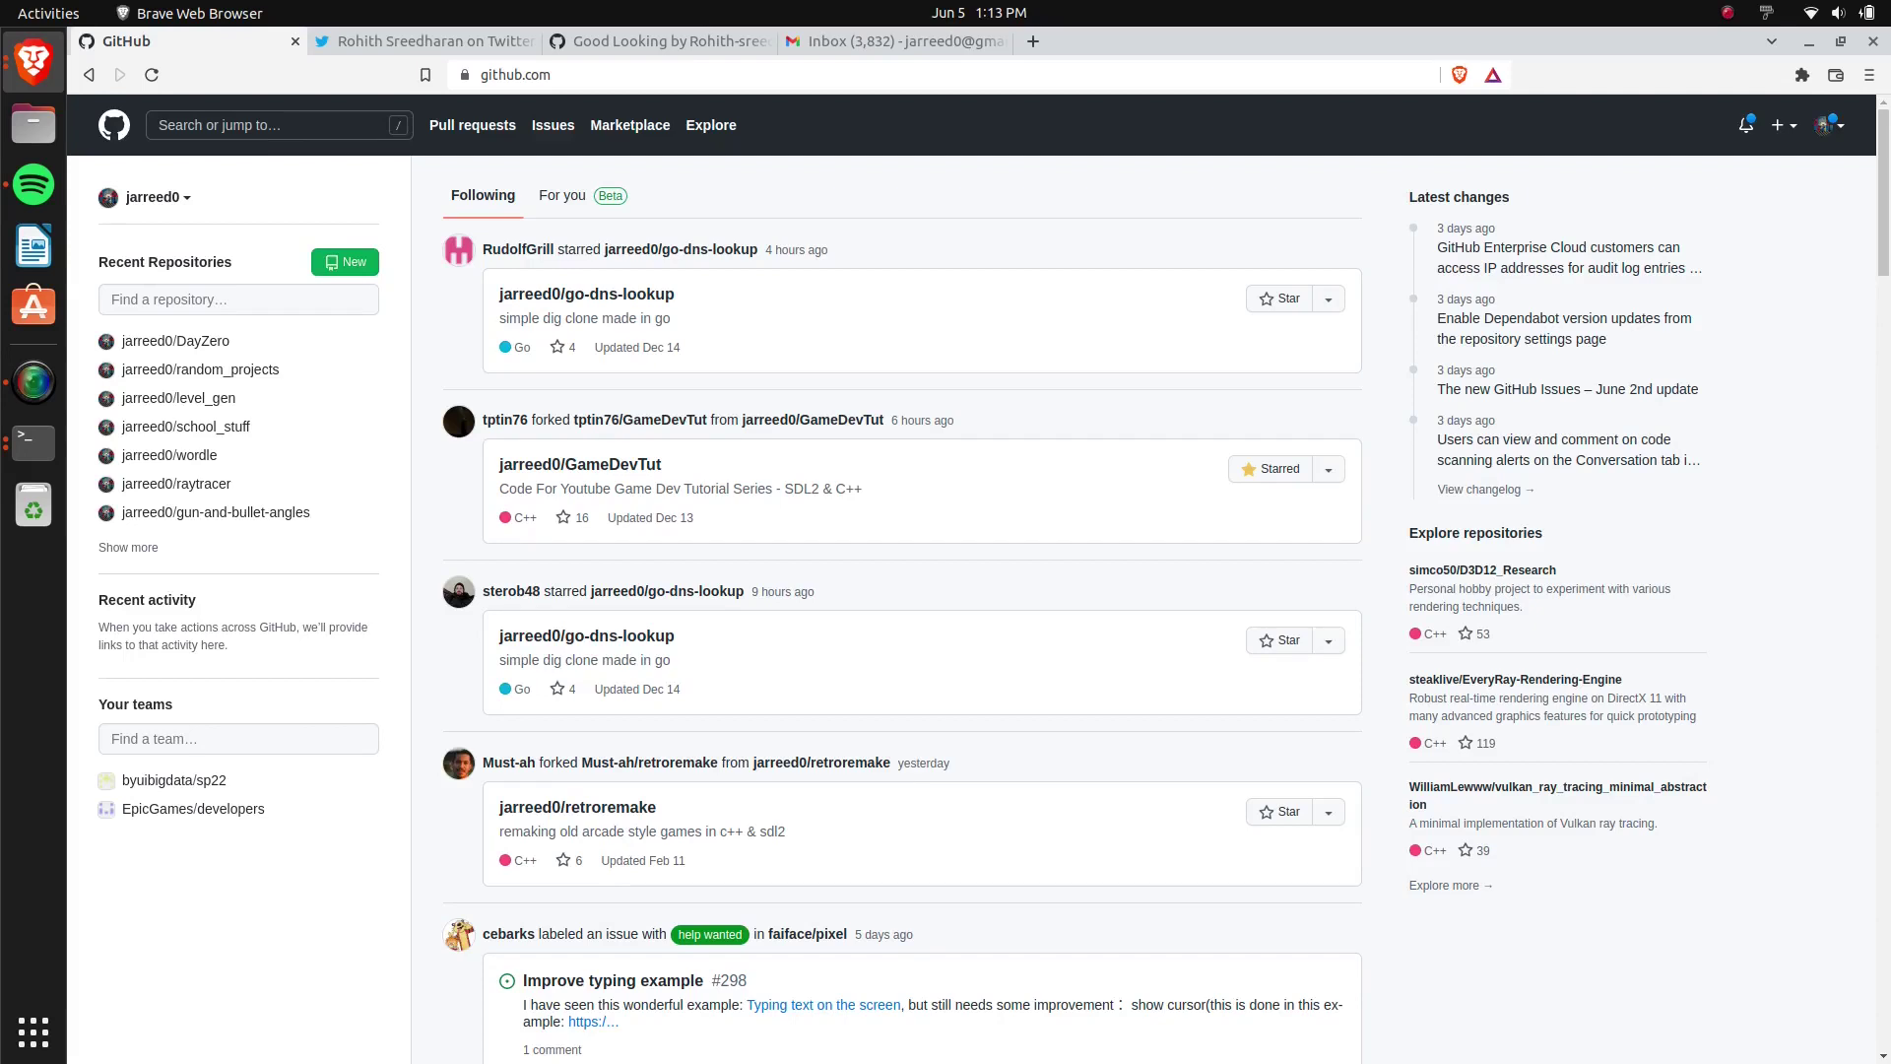